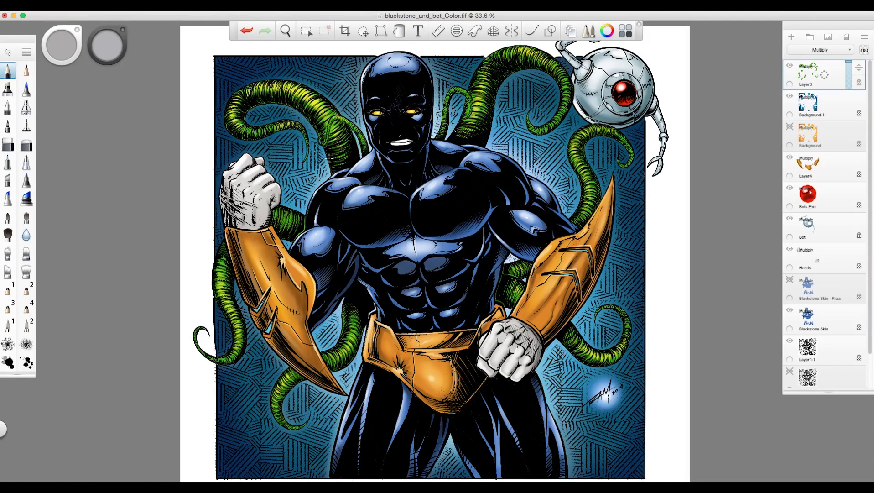
Hide the Layer3 and Background-1 color layers and show the orange Background layer instead.
key("space")
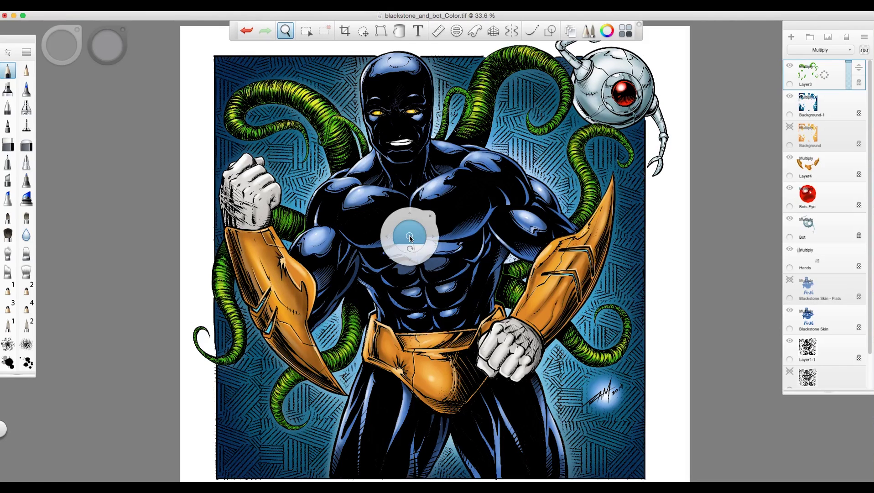
left_click_drag(410, 236, 395, 235)
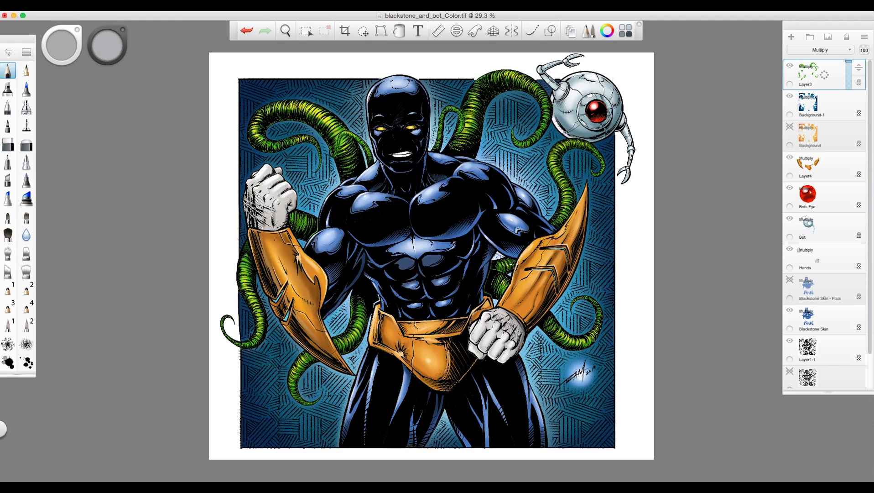
left_click(789, 67)
left_click(790, 66)
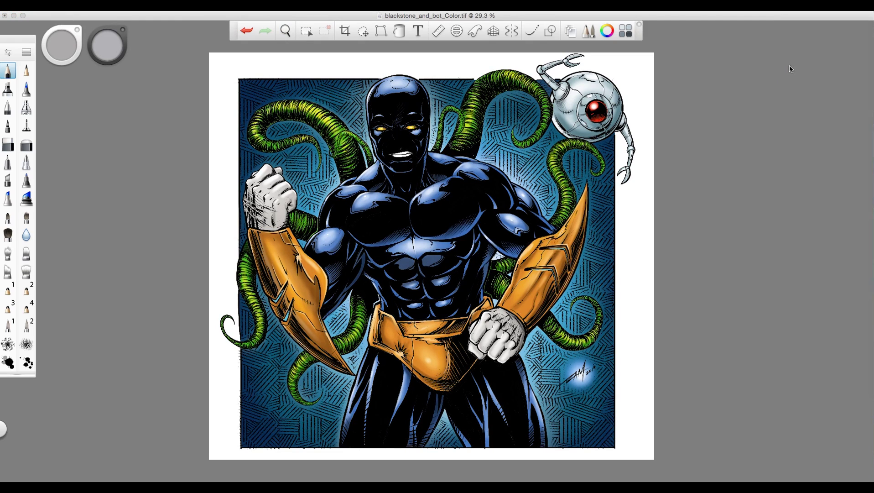
left_click(791, 69)
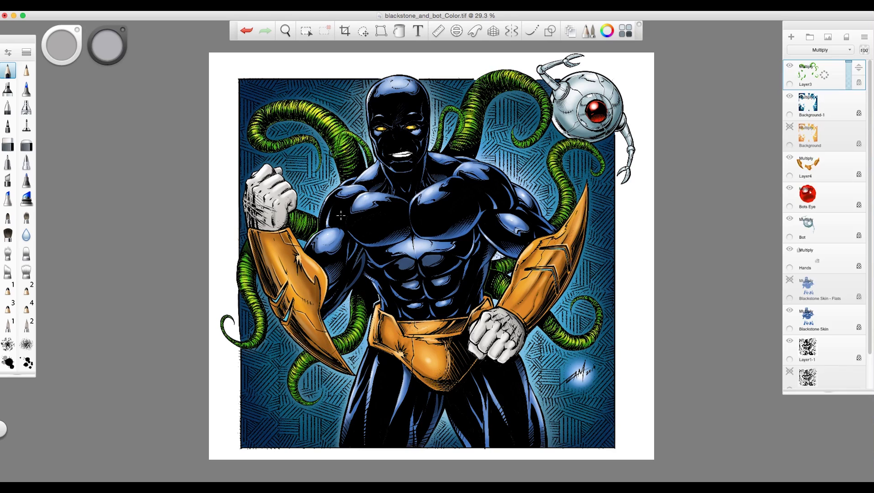
left_click(790, 66)
left_click(789, 96)
left_click(789, 127)
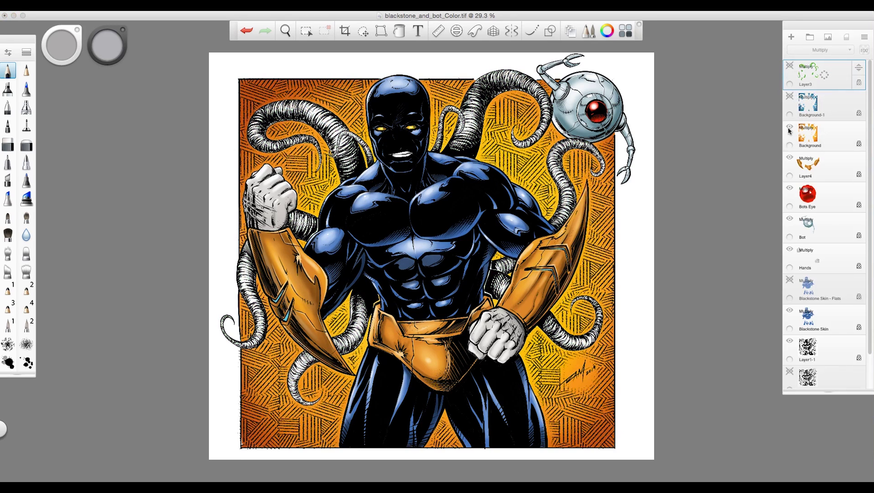
Hide the Layer4, Bots Eye, Bot, Blackstone Skin, Blackstone Skin - Flats and Background layers.
left_click(790, 157)
left_click(790, 187)
left_click(790, 218)
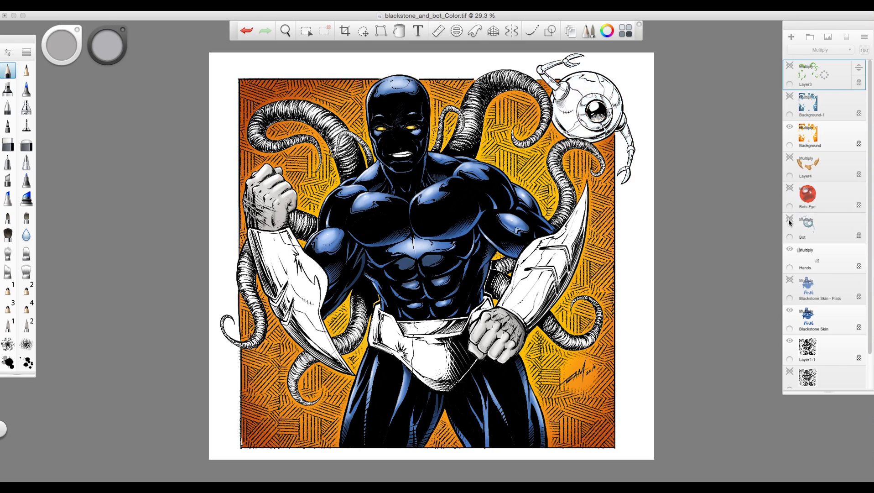
left_click(789, 279)
left_click(790, 310)
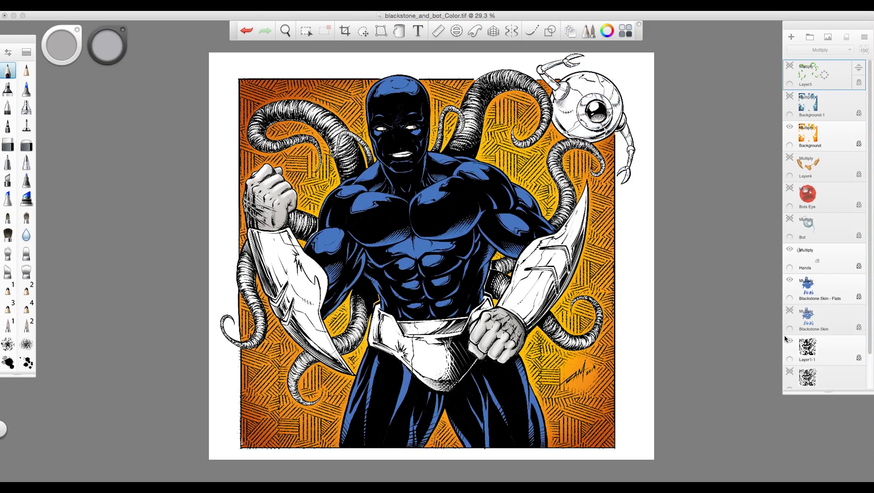
left_click(790, 279)
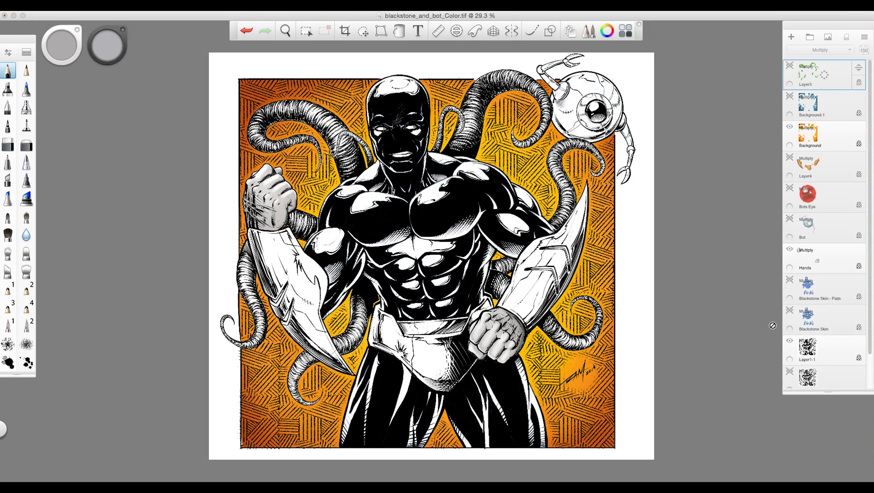
left_click(790, 127)
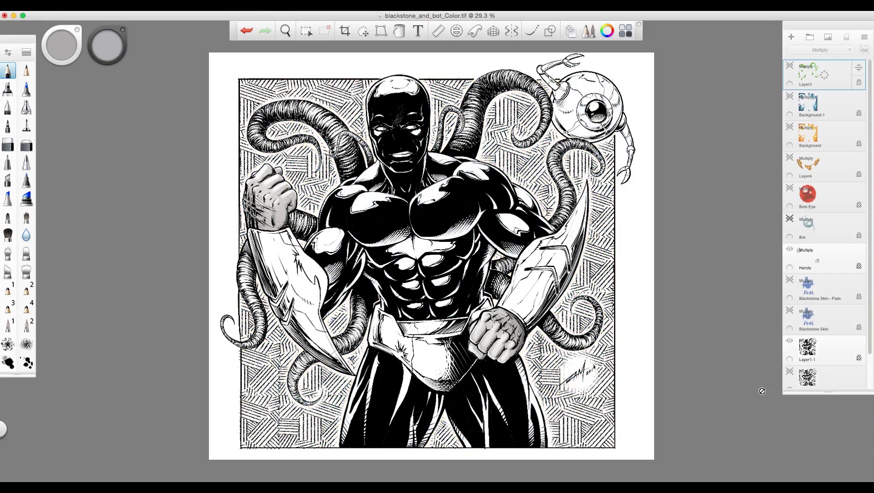
Duplicate the Blackstone Skin layer with its color shown, and hide the original layer.
key("space")
left_click_drag(364, 133, 404, 232)
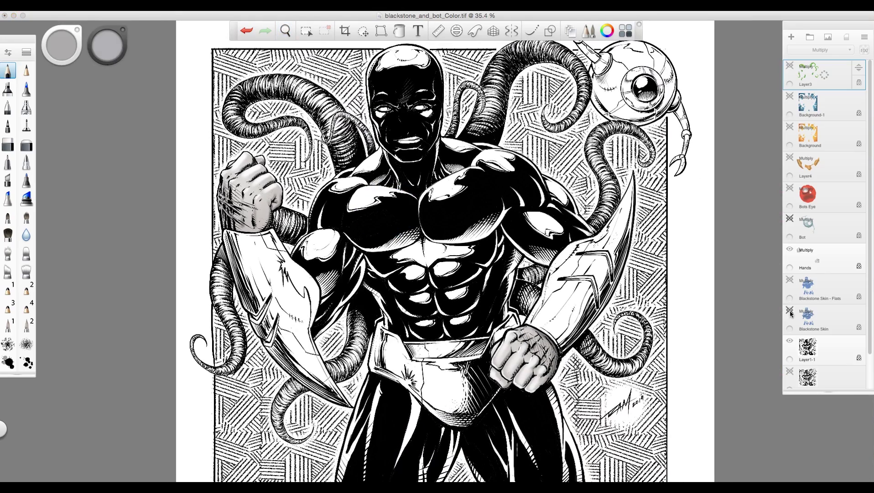
left_click(821, 320)
left_click(790, 310)
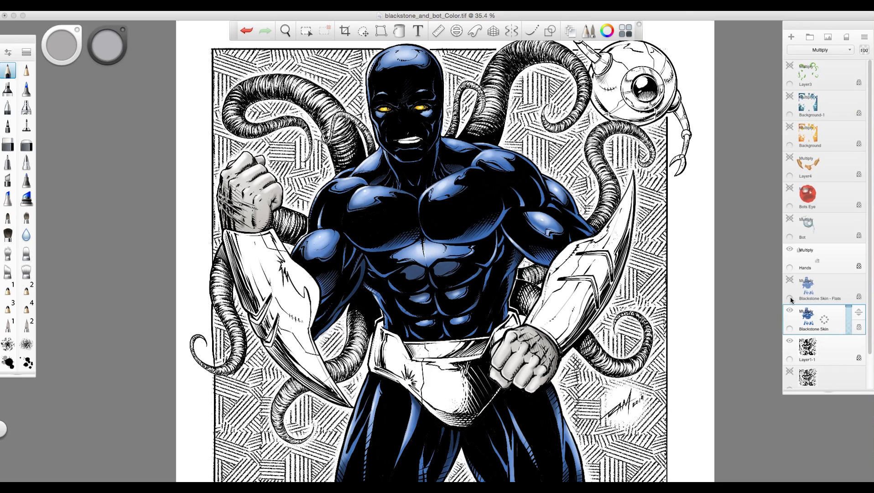
left_click_drag(840, 318, 821, 300)
left_click(790, 341)
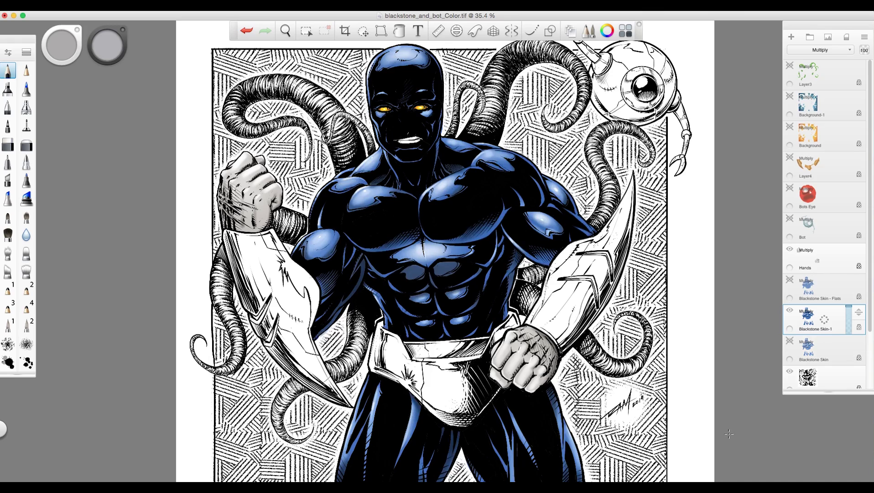
Choose the pencil brush and set the painting color to a medium blue matching the figure's skin.
left_click(25, 72)
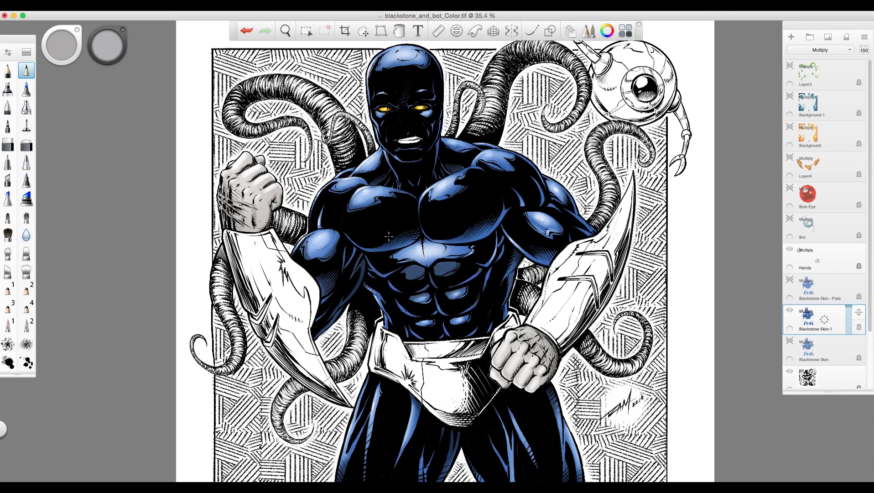
key("space")
left_click_drag(370, 246, 351, 255)
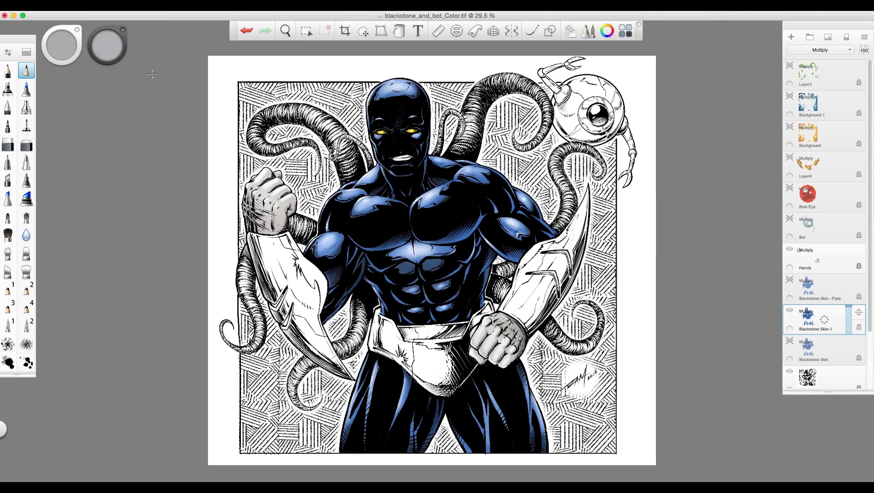
left_click(102, 53)
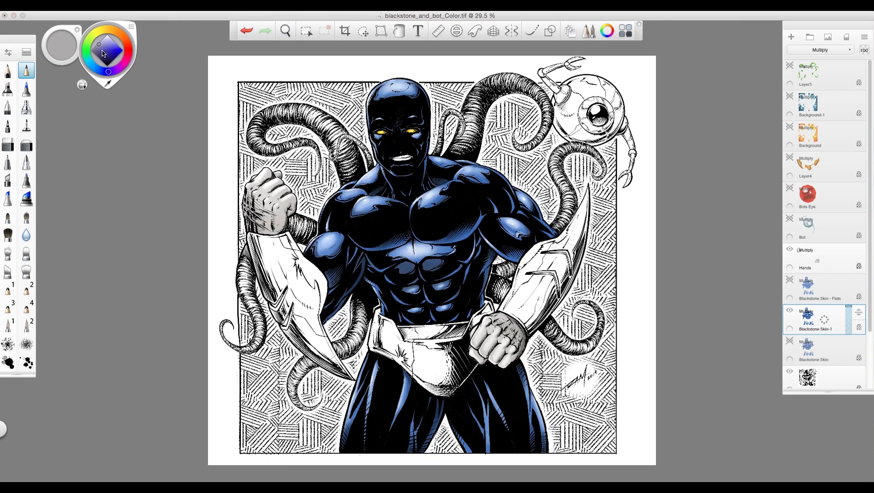
left_click(107, 48)
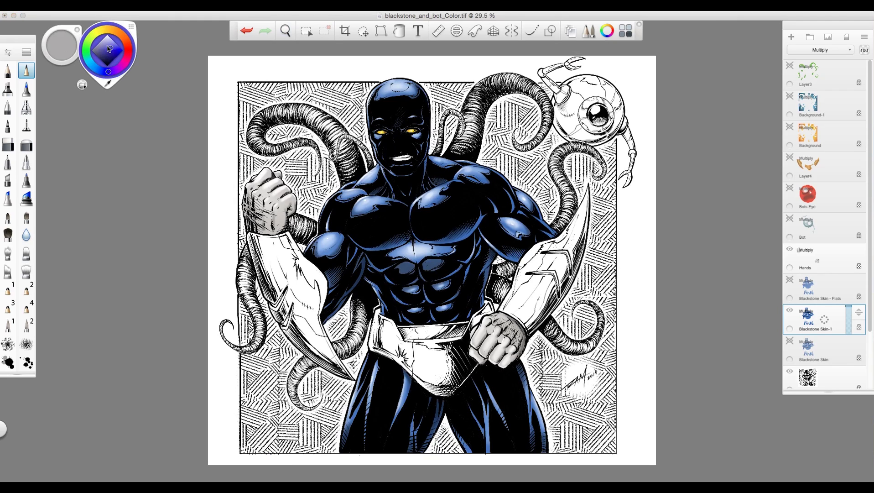
left_click(99, 68)
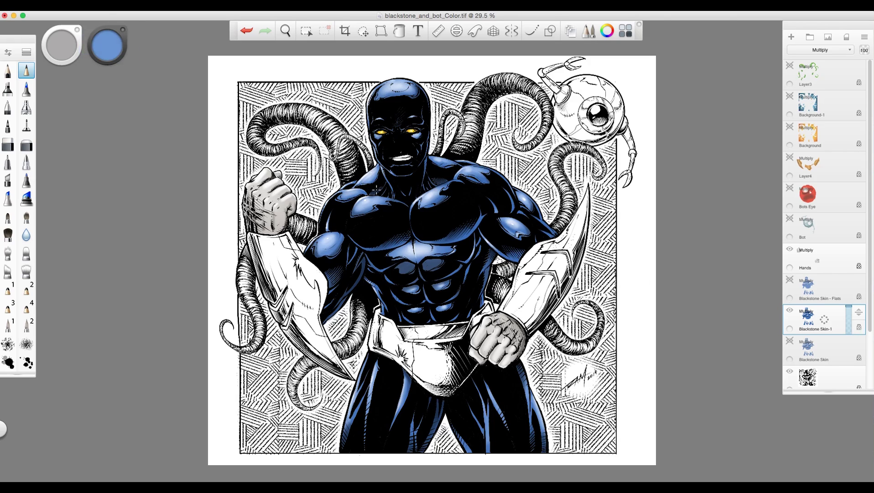
Enlarge the brush to about 81 and paint flat medium blue over all skin shading on the Blackstone Skin-1 layer.
key("bracketright")
key("]")
key("]")
key("]")
key("]")
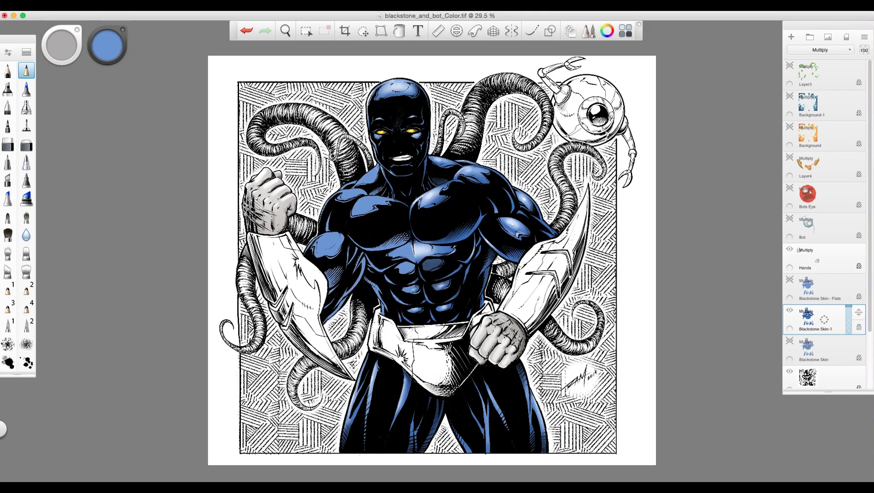
key("bracketright")
key("bracketright")
key("bracketright")
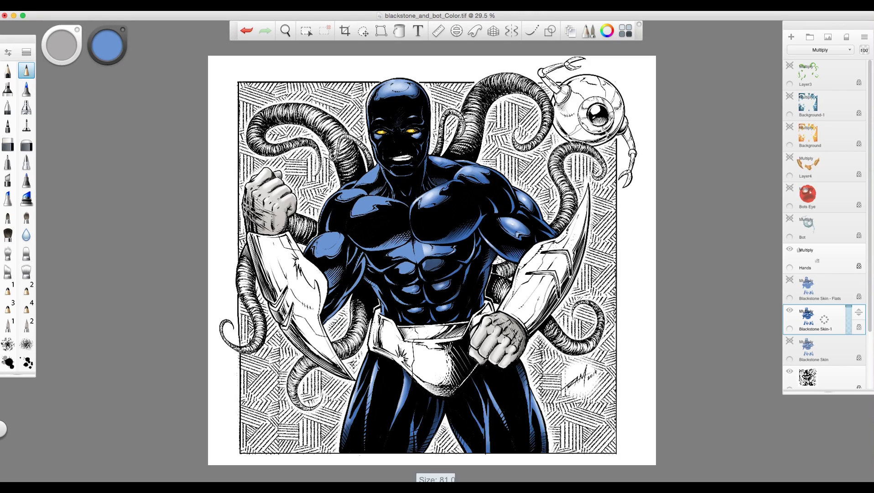
mouse_move(408, 212)
left_mouse_down()
mouse_move(431, 262)
mouse_move(382, 132)
mouse_move(434, 249)
mouse_move(430, 138)
mouse_move(439, 235)
mouse_move(424, 158)
left_mouse_up()
mouse_move(446, 192)
left_mouse_down()
mouse_move(399, 89)
mouse_move(439, 162)
mouse_move(472, 159)
mouse_move(517, 200)
left_mouse_up()
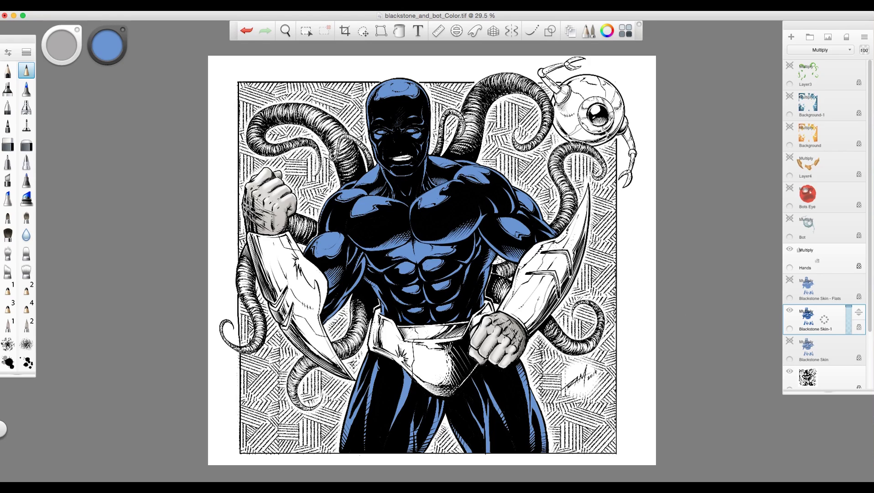
left_click(789, 310)
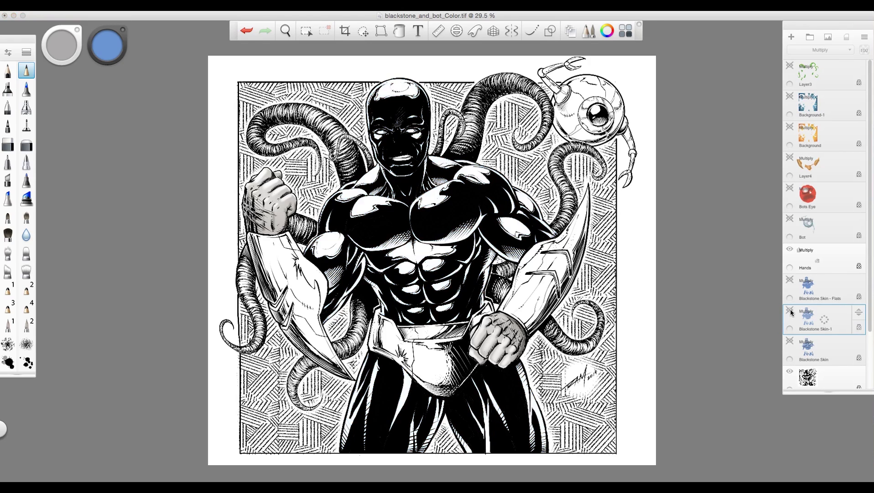
left_click(790, 311)
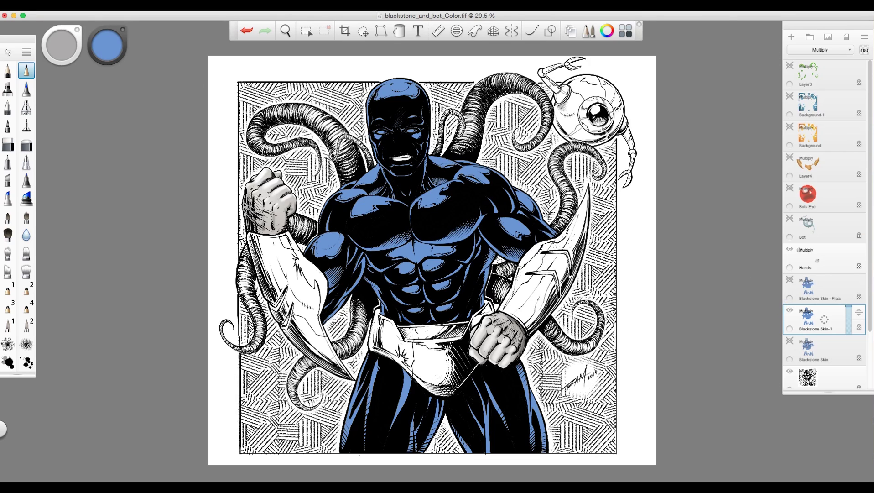
Airbrush dark blue shadows along the edges of the figure's arm, chest, abdominal and leg muscles.
left_click(27, 107)
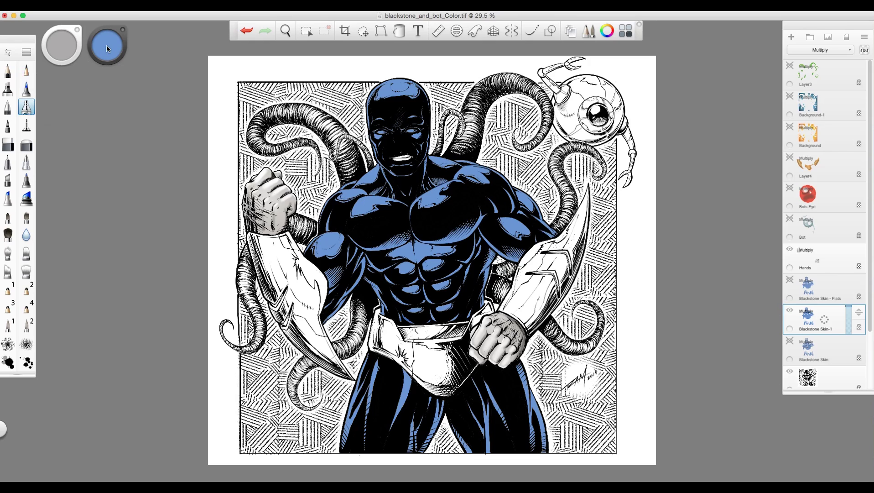
left_click_drag(107, 48, 115, 90)
mouse_move(108, 47)
left_mouse_down()
mouse_move(110, 108)
mouse_move(109, 101)
left_mouse_up()
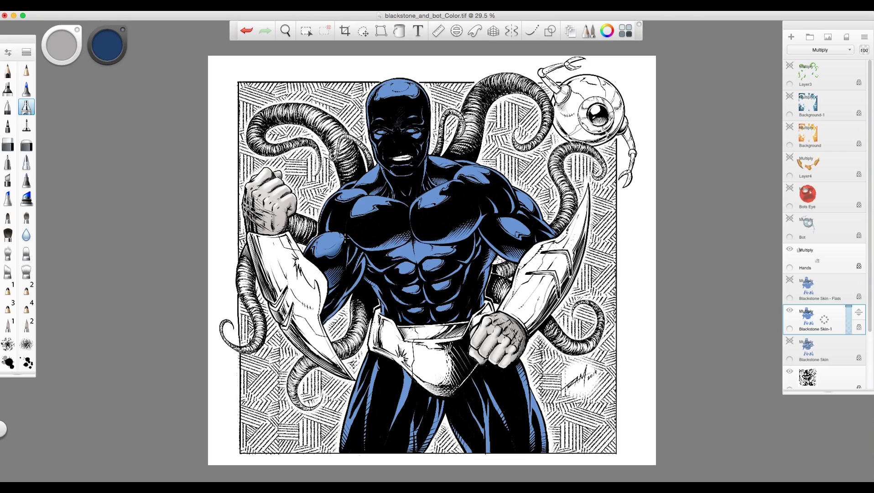
mouse_move(345, 238)
left_mouse_down()
mouse_move(340, 249)
mouse_move(318, 254)
mouse_move(342, 241)
mouse_move(312, 249)
left_mouse_up()
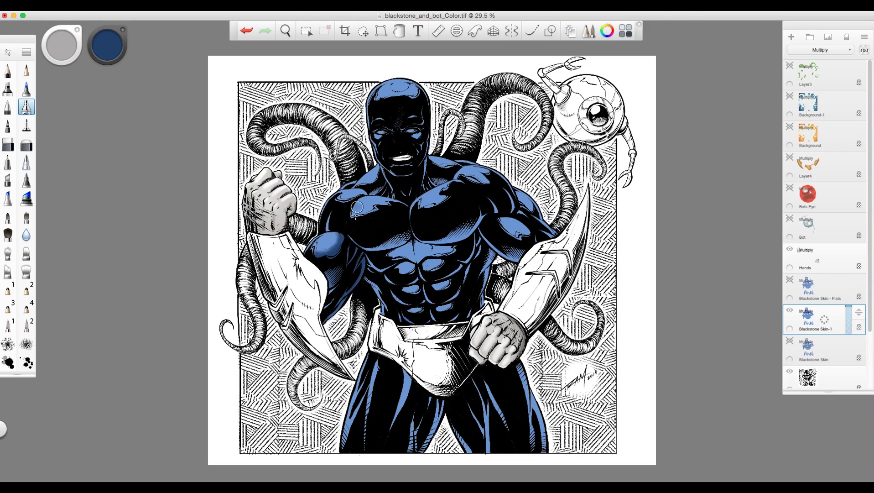
mouse_move(353, 216)
left_mouse_down()
mouse_move(380, 209)
mouse_move(357, 214)
mouse_move(403, 238)
mouse_move(372, 247)
mouse_move(393, 246)
left_mouse_up()
mouse_move(448, 224)
left_mouse_down()
mouse_move(452, 236)
mouse_move(475, 218)
mouse_move(432, 241)
mouse_move(448, 200)
mouse_move(433, 201)
mouse_move(449, 187)
mouse_move(452, 199)
left_mouse_up()
mouse_move(502, 217)
left_mouse_down()
mouse_move(527, 226)
mouse_move(525, 237)
mouse_move(513, 235)
mouse_move(521, 245)
mouse_move(506, 251)
mouse_move(479, 226)
mouse_move(493, 256)
mouse_move(486, 267)
mouse_move(469, 238)
mouse_move(465, 261)
mouse_move(399, 267)
mouse_move(419, 265)
mouse_move(433, 289)
left_mouse_up()
mouse_move(419, 286)
left_mouse_down()
mouse_move(404, 290)
mouse_move(418, 292)
mouse_move(410, 311)
left_mouse_up()
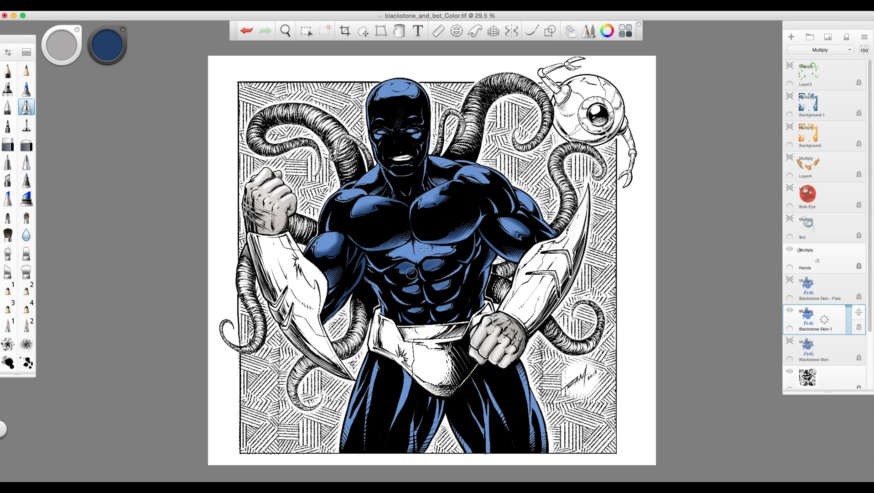
mouse_move(452, 259)
left_mouse_down()
mouse_move(449, 248)
mouse_move(416, 242)
mouse_move(387, 259)
mouse_move(412, 246)
mouse_move(418, 256)
mouse_move(427, 242)
mouse_move(455, 246)
left_mouse_up()
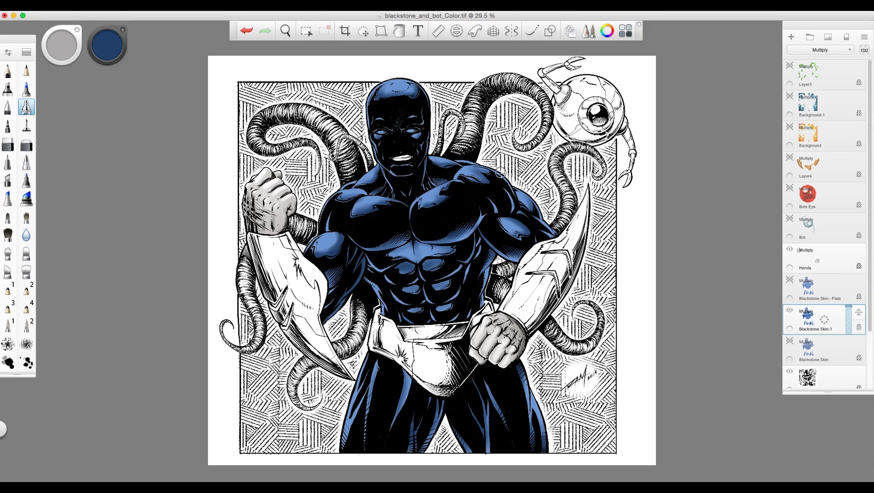
Move the color puck beside the figure and lighten the blue sampled from the upper arm to a pale blue for highlighting.
left_click_drag(109, 31, 169, 182)
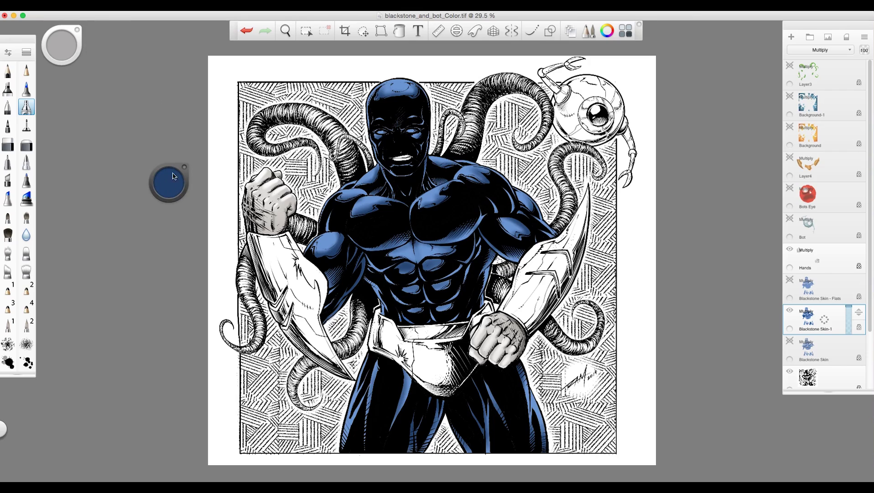
left_click(330, 239, "alt")
left_click_drag(169, 185, 168, 122)
mouse_move(326, 239)
left_mouse_down()
mouse_move(317, 245)
mouse_move(330, 238)
left_mouse_up()
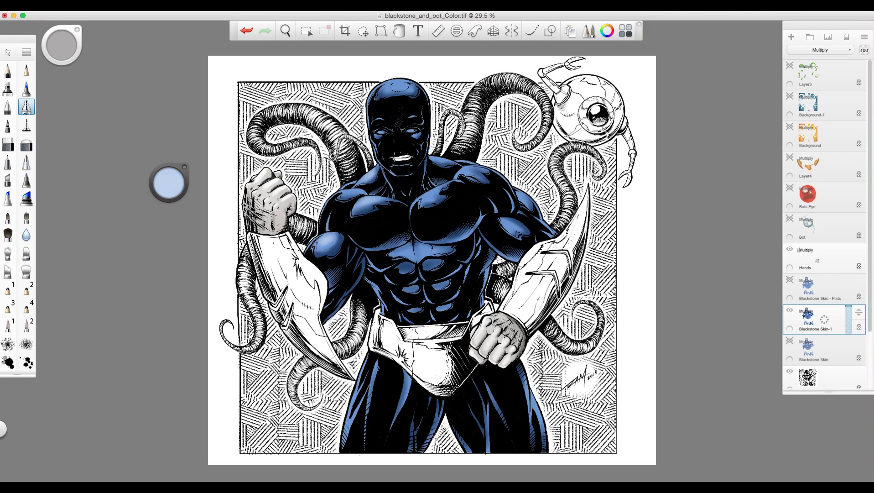
Airbrush pale blue highlights on the raised muscle areas of the shoulders, torso and thighs, resizing the brush around 30 to 35.
key("bracketleft")
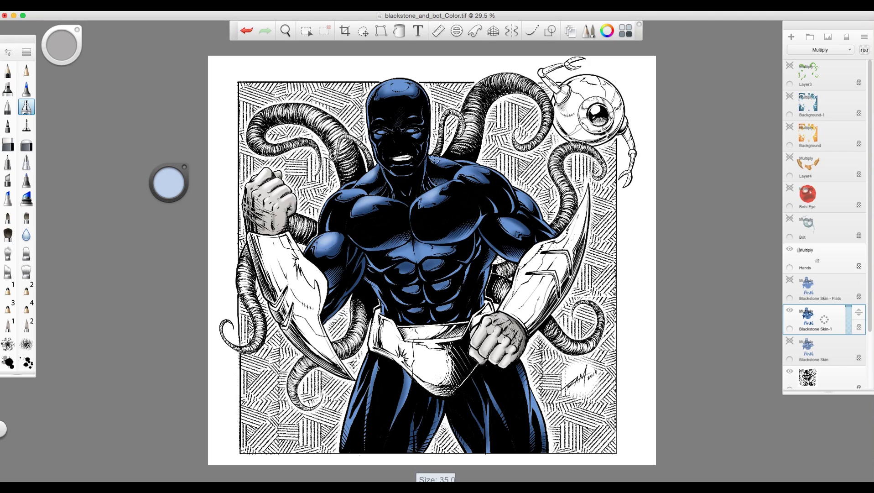
key("bracketleft")
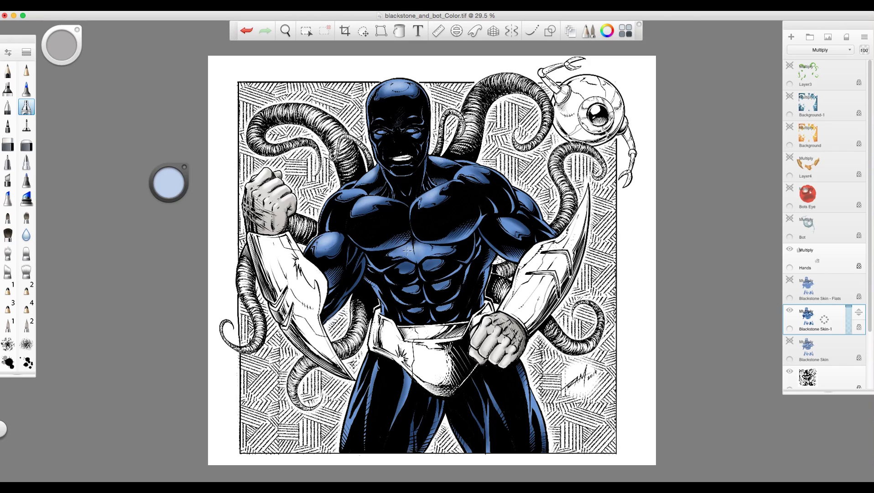
key("]")
key("[")
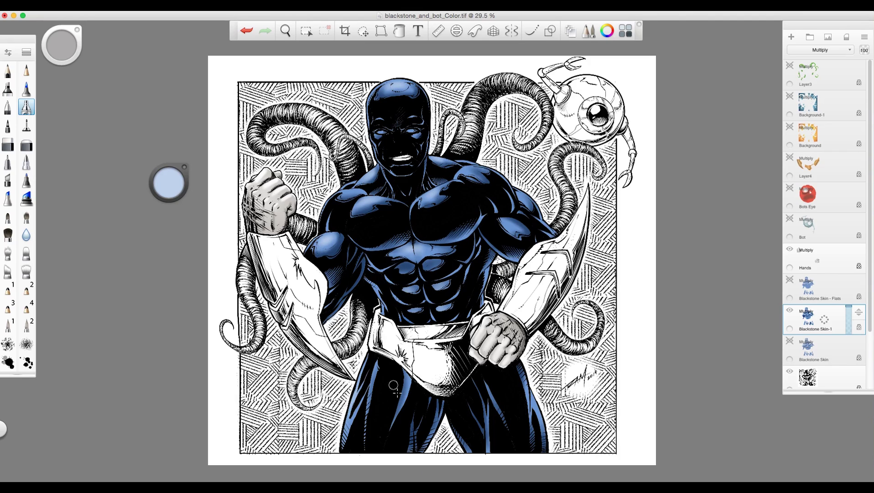
key("[")
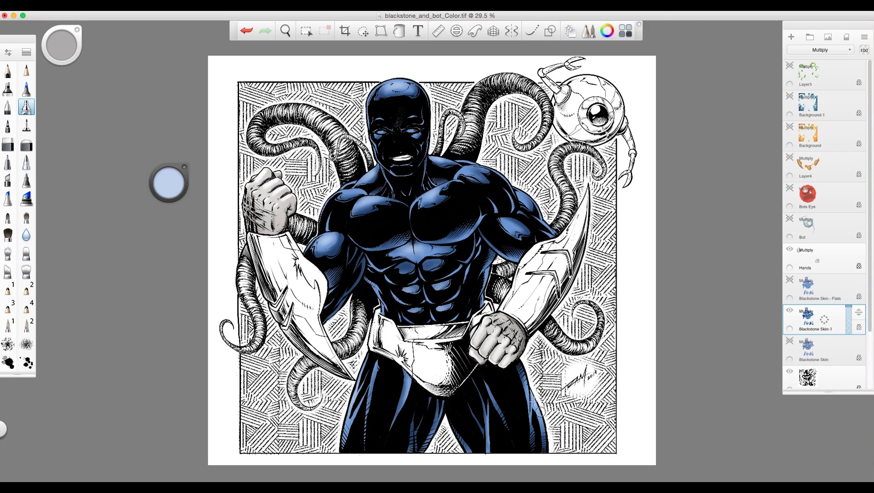
key("[")
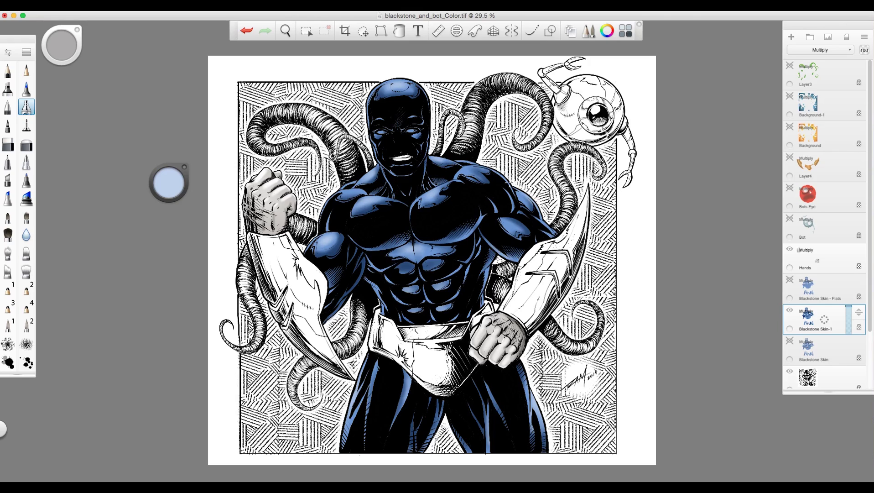
key("]")
key("]")
key("]")
key("bracketleft")
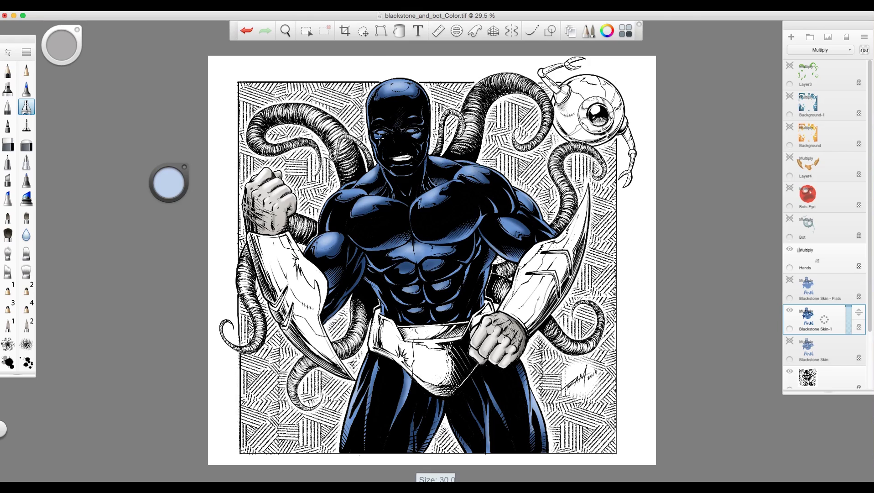
key("bracketleft")
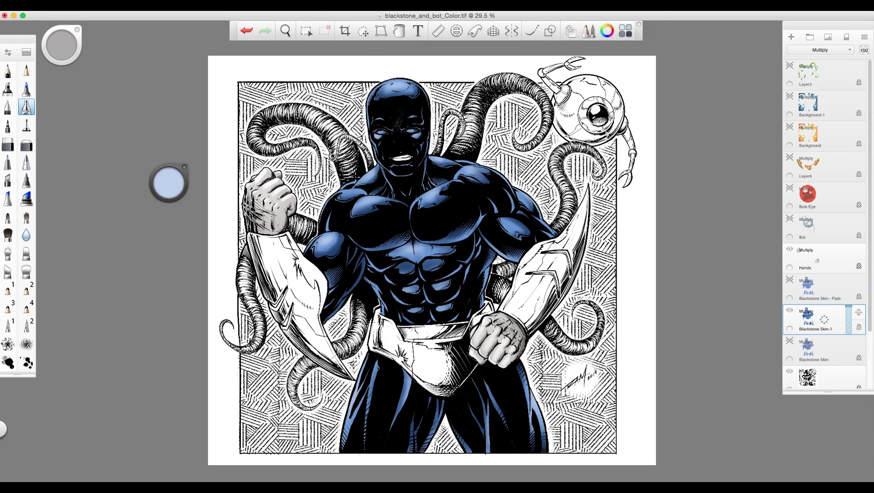
key("bracketleft")
Set the painting color to white for the brightest highlights on the figure's upper body.
mouse_move(170, 182)
left_mouse_down()
mouse_move(220, 179)
mouse_move(226, 137)
left_mouse_up()
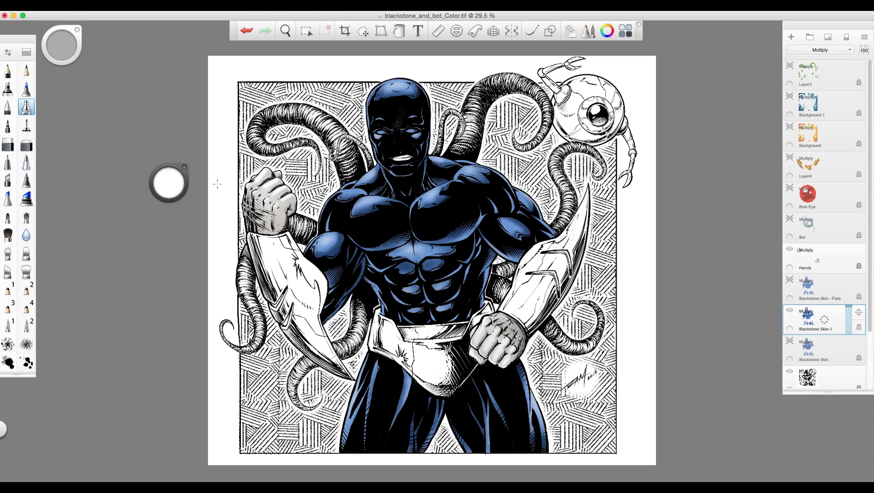
left_click(219, 185, "alt")
key("space")
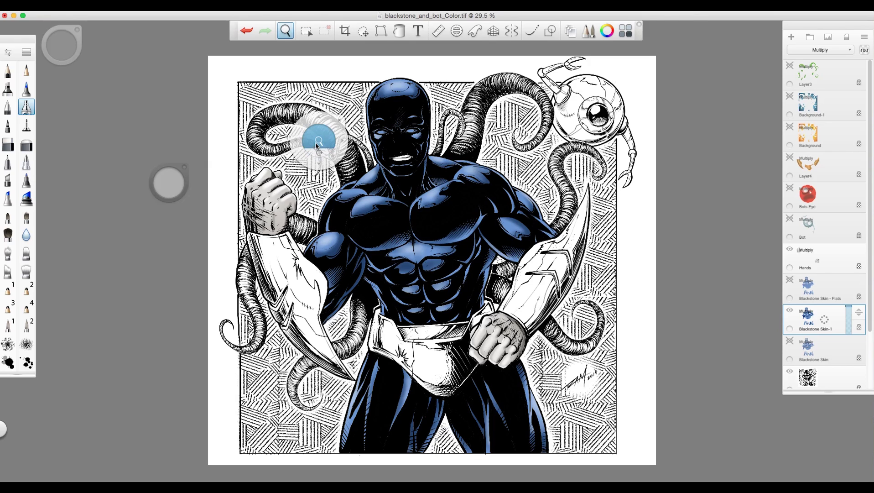
left_click_drag(314, 139, 324, 137)
scroll(307, 132, "up", 4)
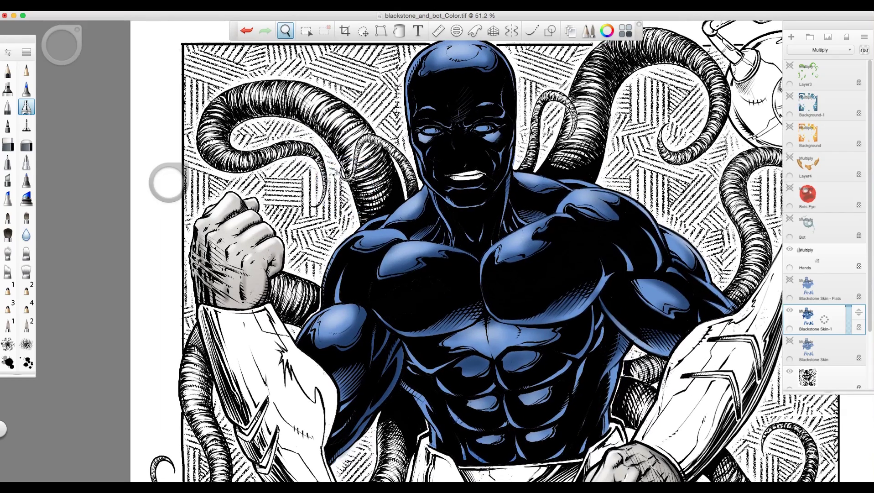
left_click_drag(336, 174, 334, 198)
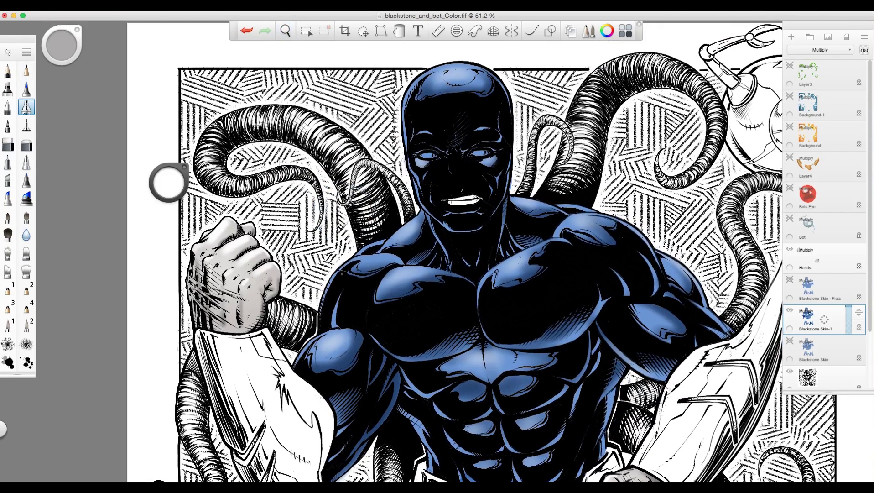
Airbrush a soft white hot spot in the middle of the upper-arm highlight below the raised fist, varying the brush size.
key("bracketright")
key("bracketright")
key("bracketright")
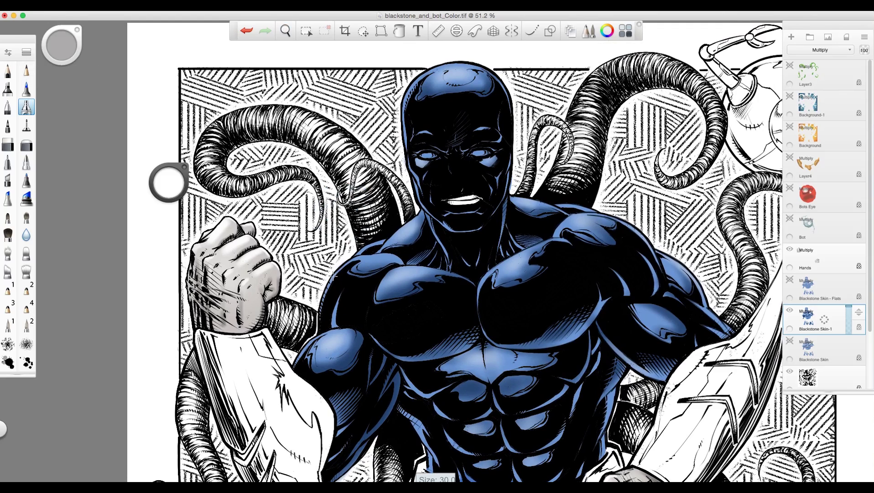
key("bracketleft")
key("bracketleft")
key("bracketleft")
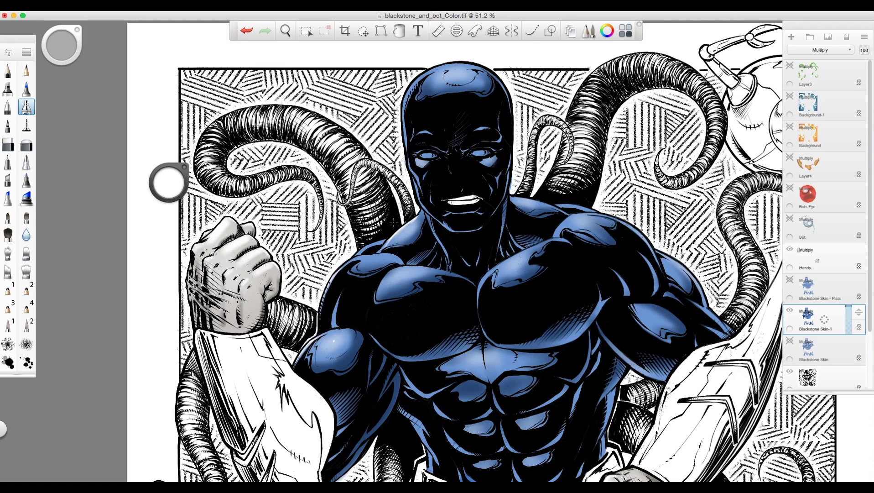
key("super+z")
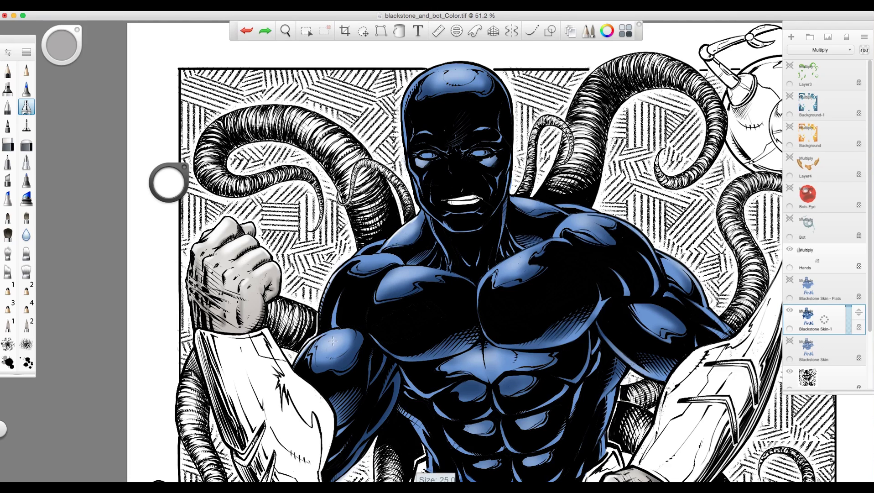
key("super+shift+z")
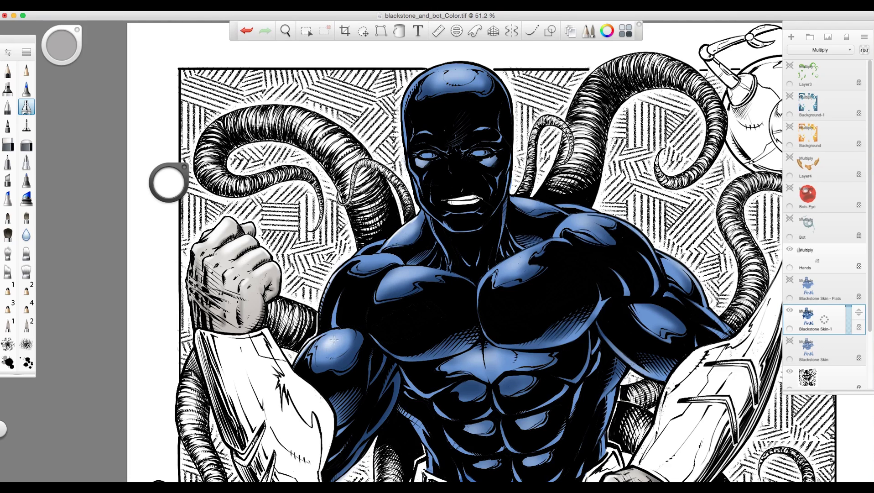
key("bracketleft")
key("bracketleft")
left_click(329, 343)
key("bracketright")
key("bracketright")
Add small white hot spots to the shoulder and pectoral highlights on the raised-fist side, using a brush size down to about 7.
key("bracketleft")
key("bracketleft")
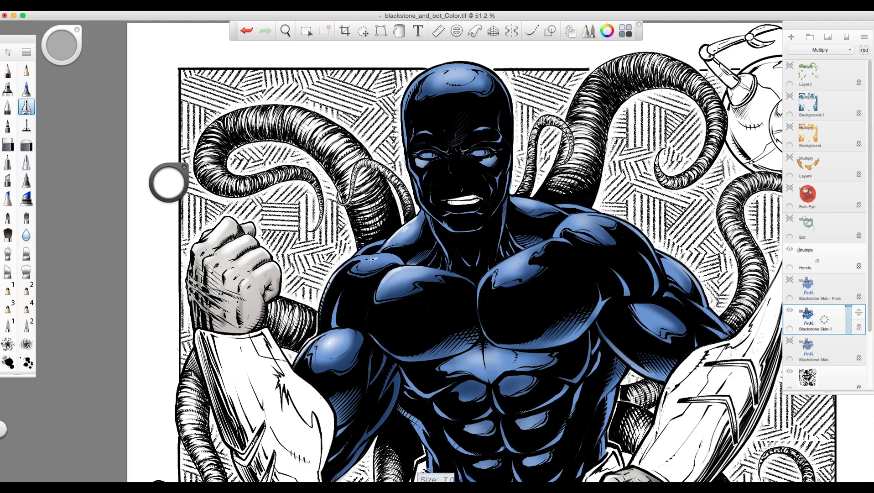
key("bracketright")
key("bracketright")
key("bracketright")
key("bracketleft")
key("bracketleft")
key("bracketleft")
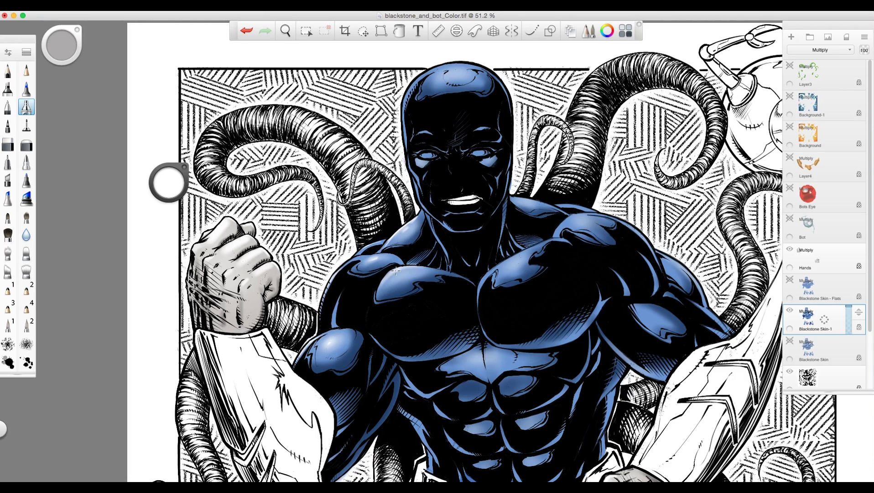
Airbrush white highlights on the head, the other pectoral and the upper abdomen with a brush size of about 25.
key("bracketright")
key("bracketright")
left_click_drag(407, 95, 404, 122)
key("[")
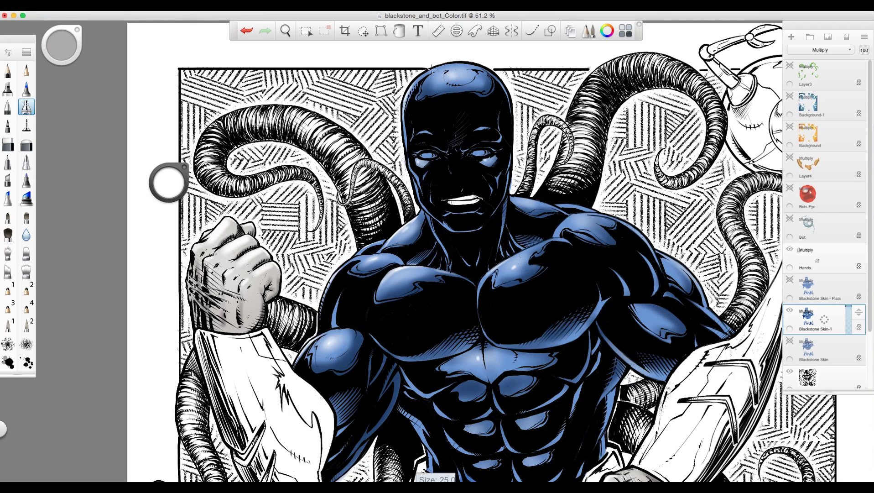
key("bracketleft")
key("bracketleft")
key("bracketleft")
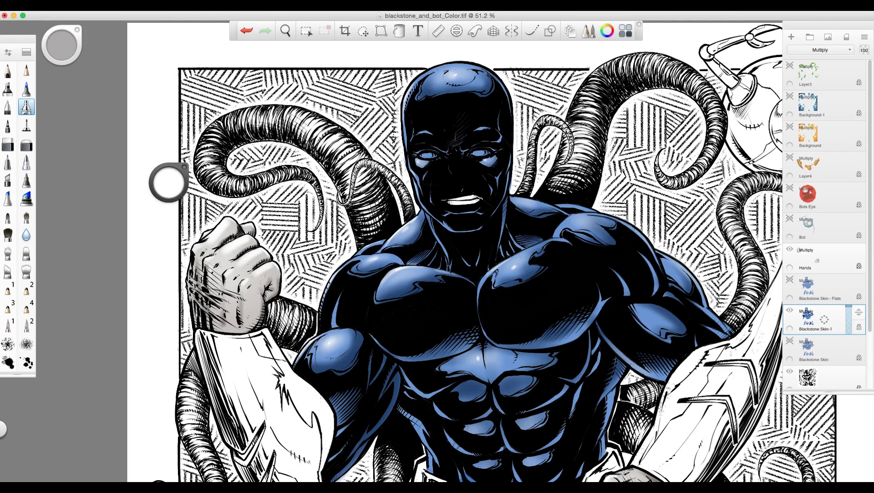
Enlarge the brush to about 30 and airbrush a white hot spot on the upper arm of the lowered-fist side.
key("bracketright")
key("bracketright")
key("bracketright")
key("bracketright")
key("bracketright")
key("bracketright")
key("bracketright")
key("bracketright")
key("bracketright")
key("bracketright")
key("bracketright")
key("bracketright")
key("bracketright")
key("bracketright")
key("bracketright")
key("bracketright")
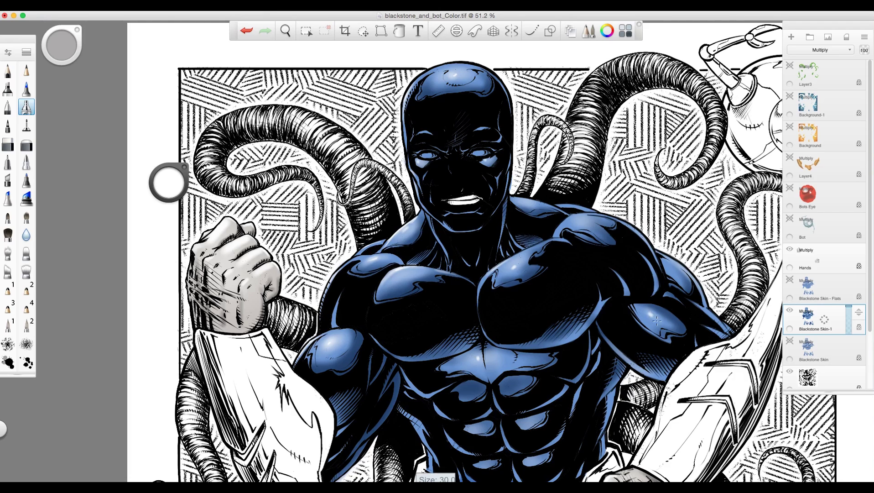
left_click(650, 314)
Reduce the brush and add fine white highlights around the lower neck and collarbone.
key("bracketleft")
key("bracketleft")
key("bracketleft")
key("bracketleft")
key("bracketleft")
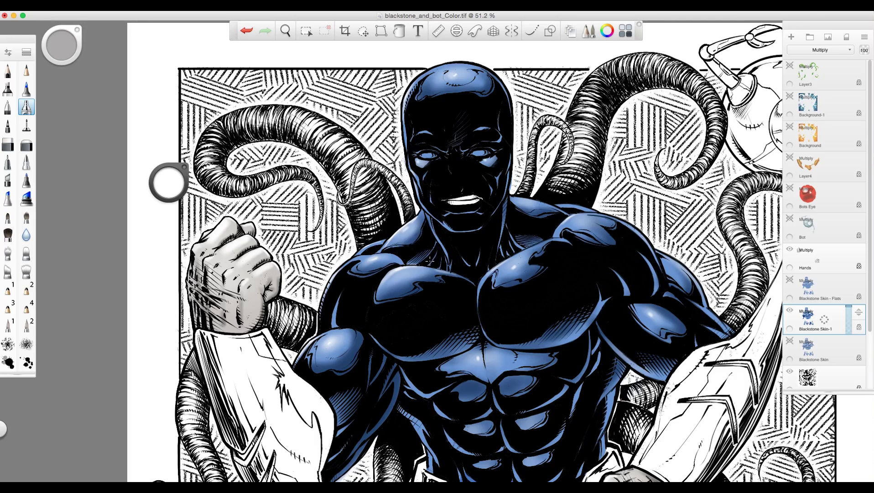
key("space")
left_click_drag(429, 261, 390, 258)
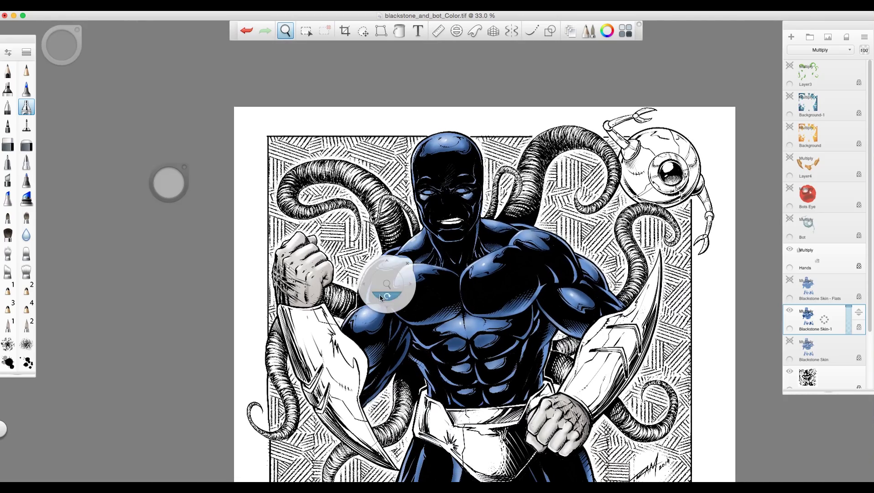
left_click_drag(380, 295, 371, 236)
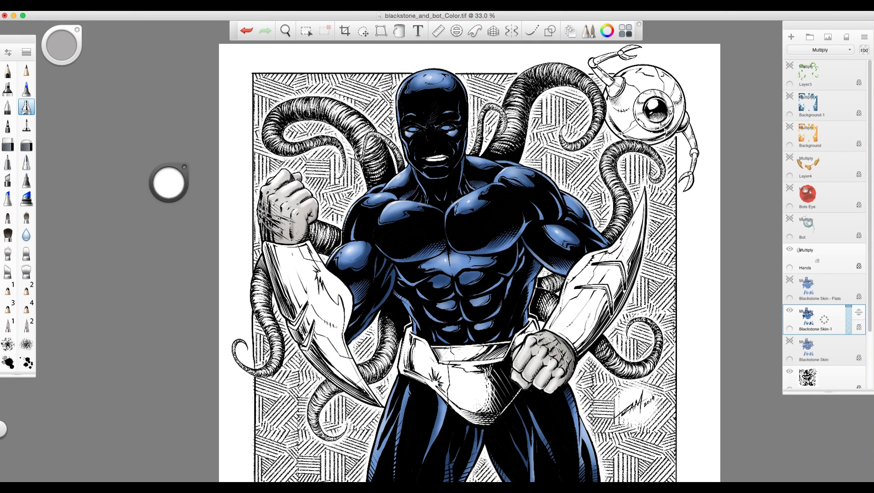
Compare the Blackstone Skin-1 coloring with the Blackstone Skin - Flats and Blackstone Skin layers by showing each one alone.
key("space")
left_click_drag(360, 177, 351, 177)
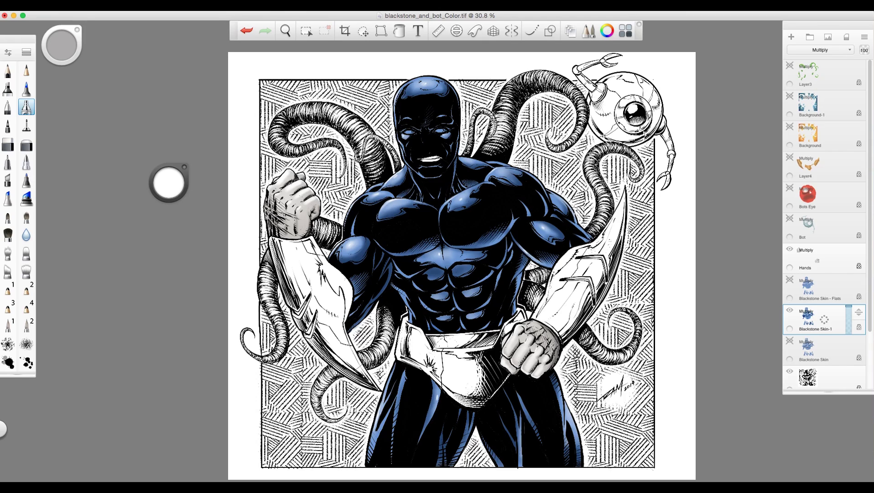
left_click(791, 302)
left_click(790, 311)
left_click(790, 280)
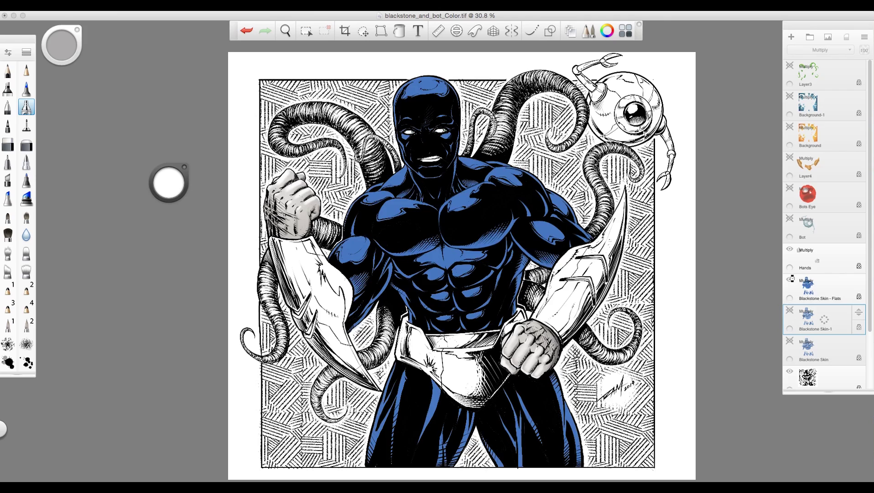
left_click(790, 280)
left_click(791, 341)
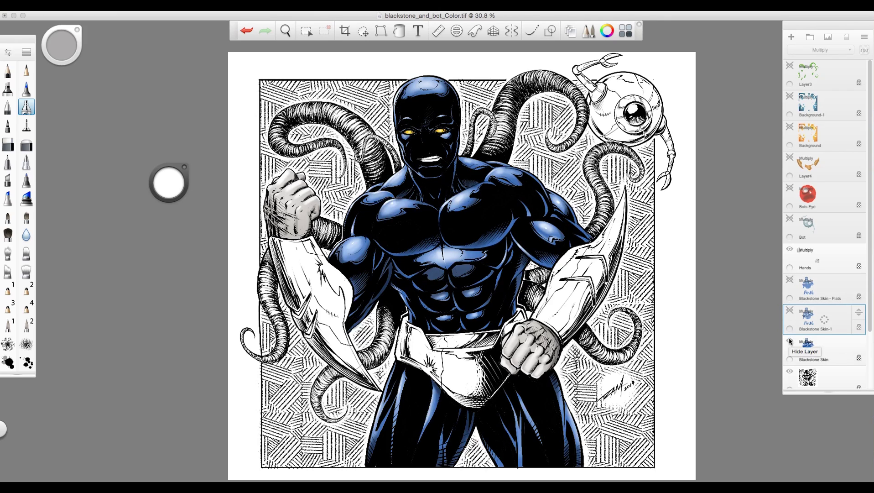
left_click(790, 341)
left_click(789, 311)
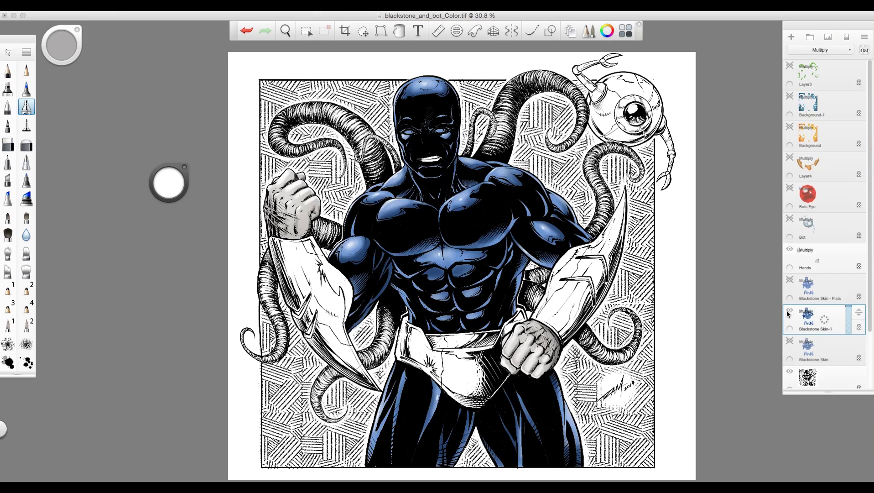
Hide the Blackstone Skin-1 layer and show the Blackstone Skin layer in its place, toggling both to compare.
left_click(789, 310)
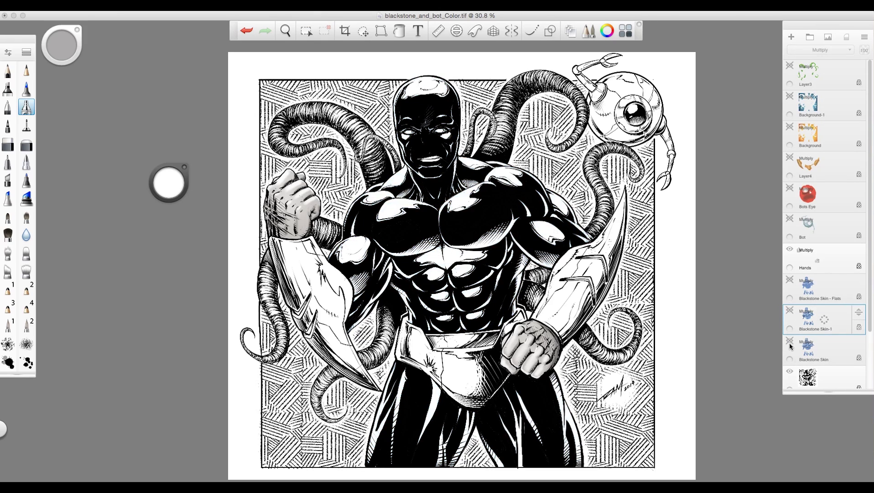
left_click(790, 341)
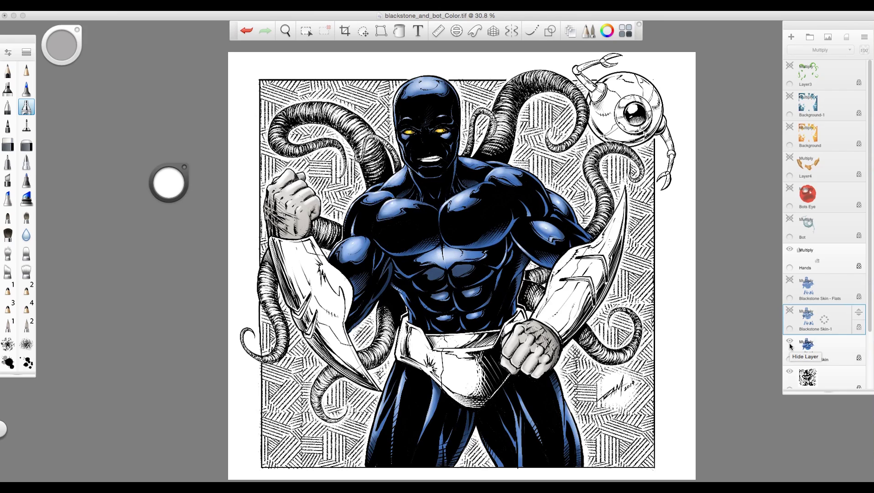
left_click(790, 345)
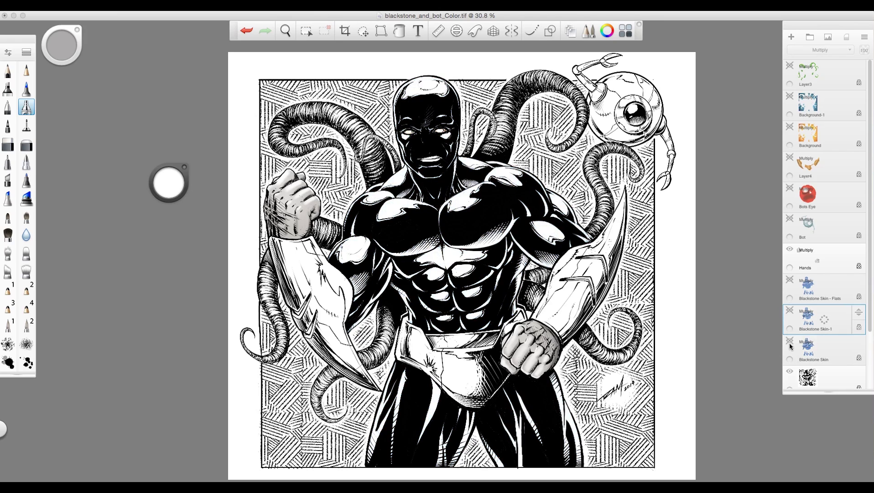
left_click(790, 312)
left_click(790, 312)
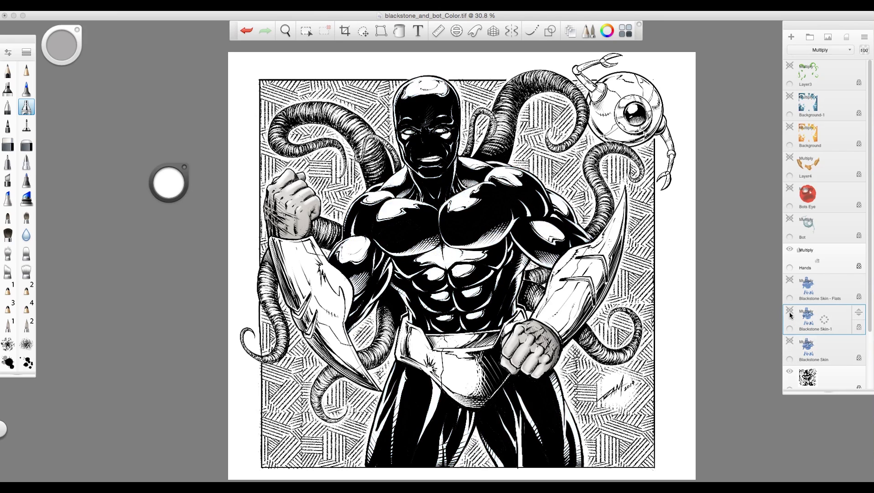
left_click(792, 345)
left_click(792, 345)
left_click(791, 343)
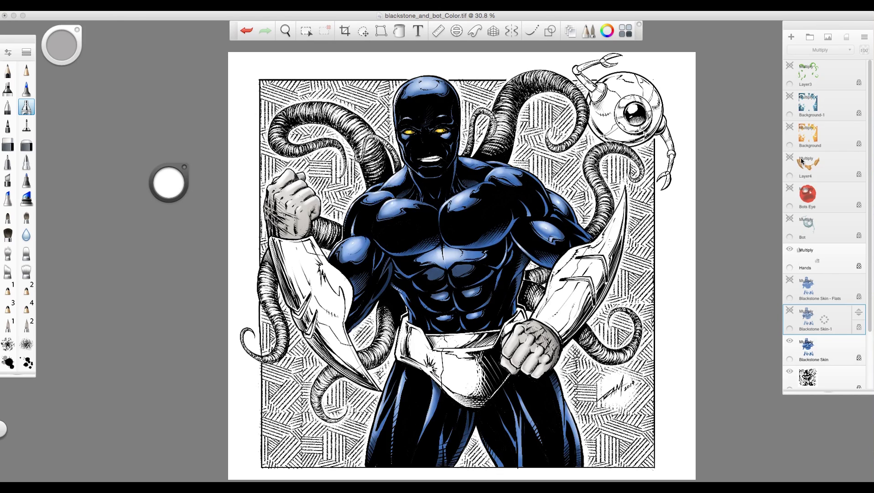
Show Layer3 with the green tentacle coloring and examine the tentacle beside the hero's head up close.
left_click(789, 66)
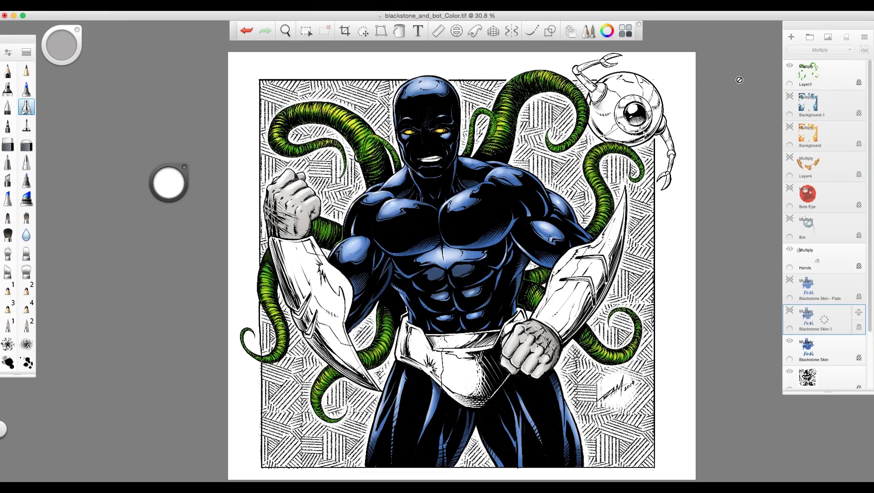
key("space")
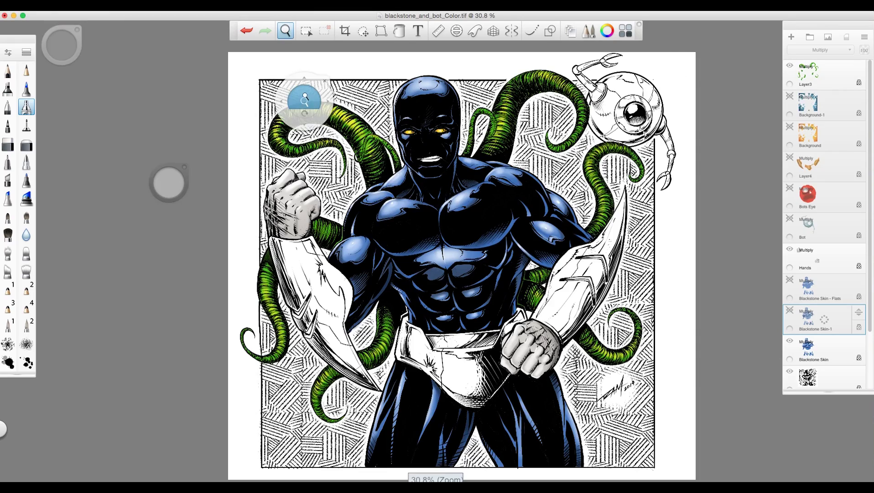
left_click_drag(304, 96, 395, 143)
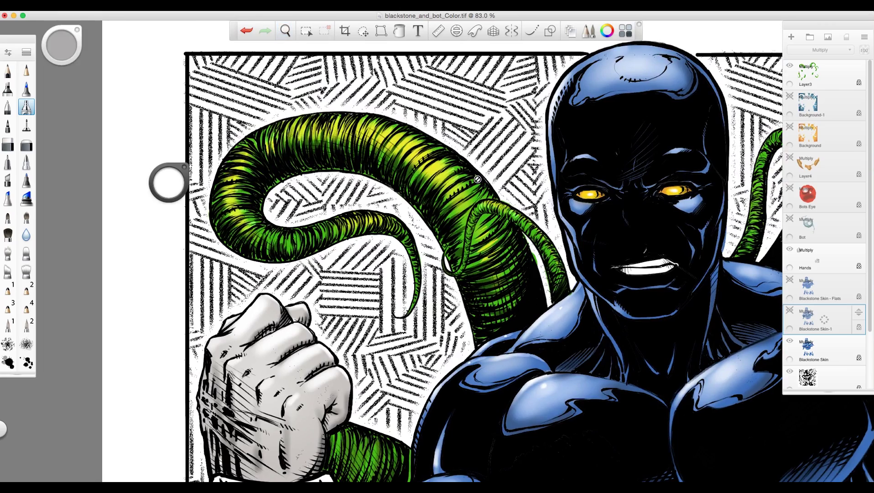
Show Layer4 with the orange armor coloring and examine the gauntlet below the raised fist up close.
key("space")
left_click_drag(434, 215, 359, 185)
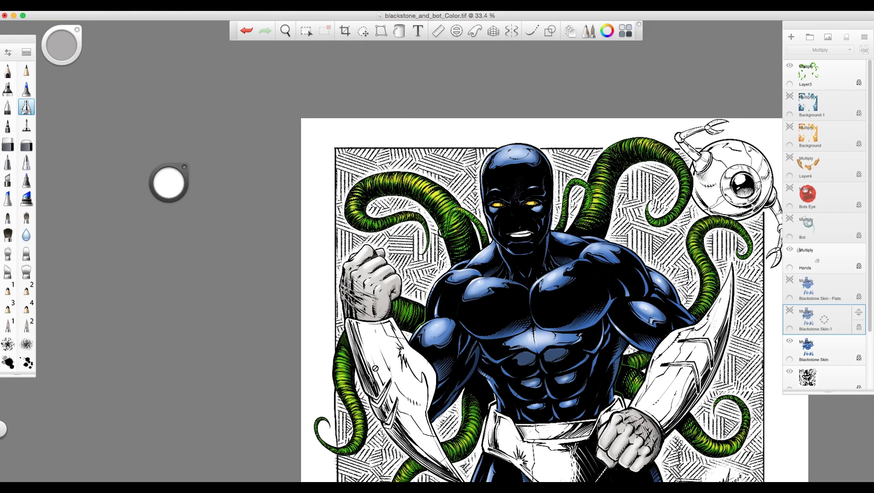
left_click(789, 157)
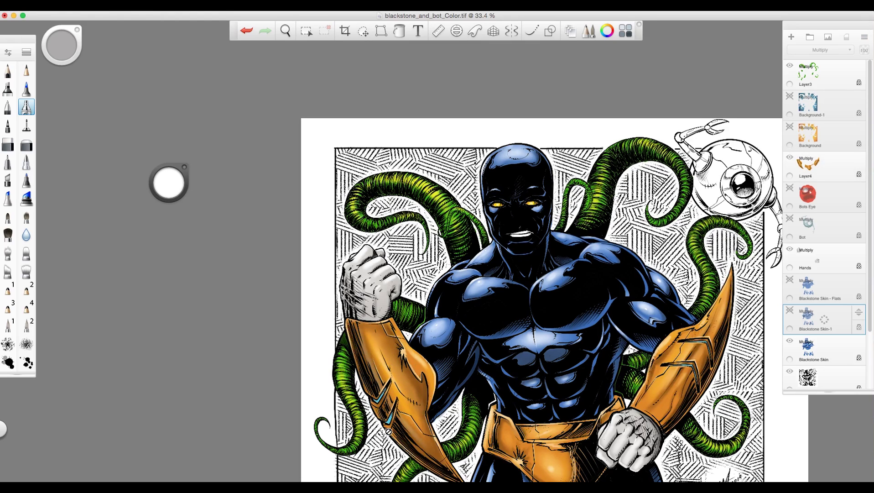
key("space")
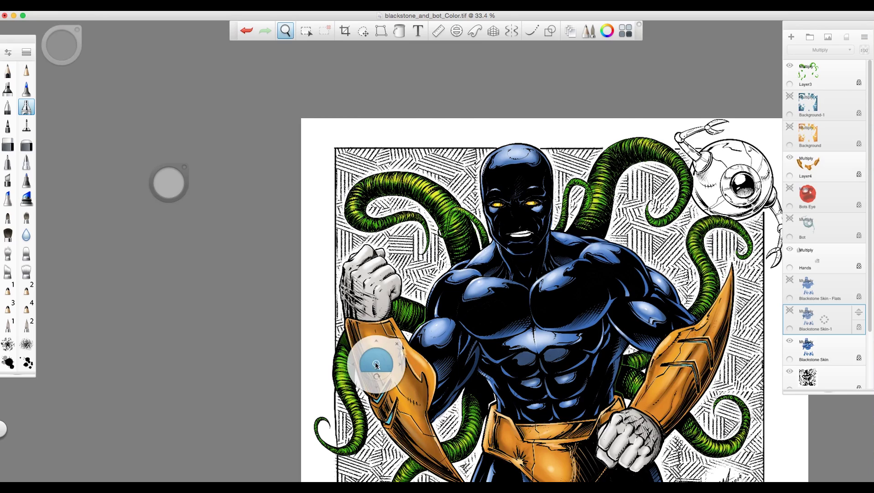
left_click_drag(377, 364, 388, 365)
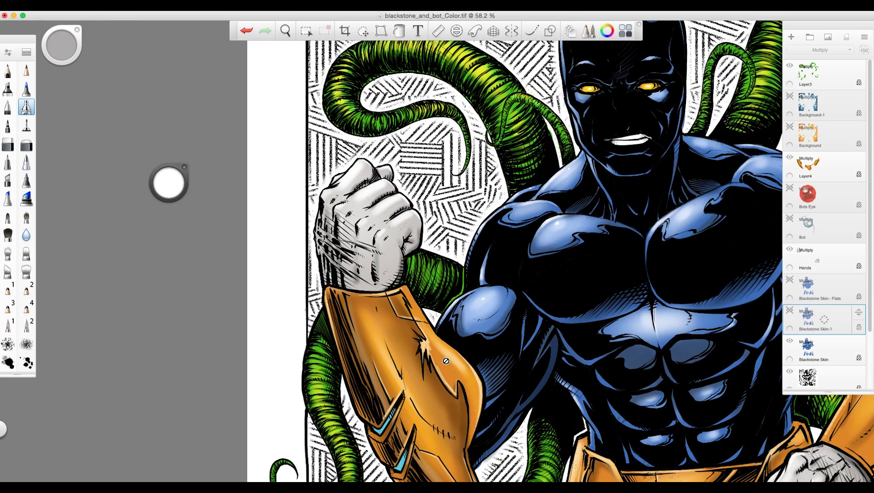
key("space")
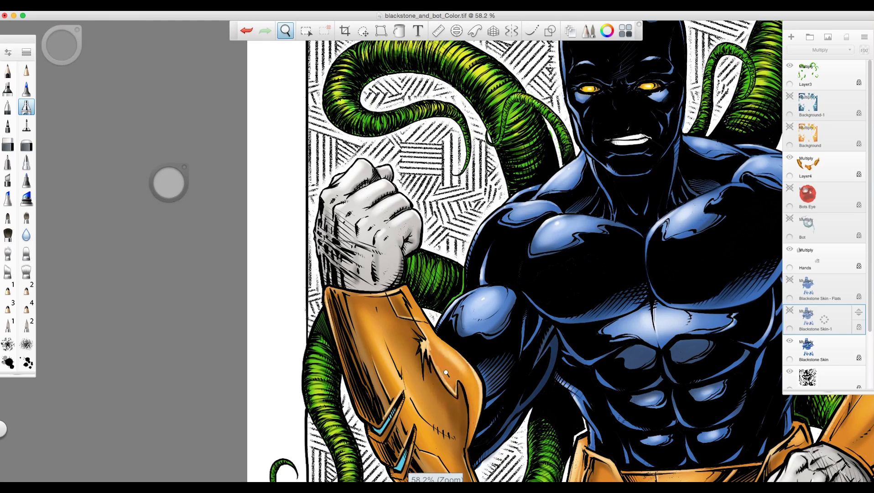
left_click_drag(448, 376, 315, 331)
key("space")
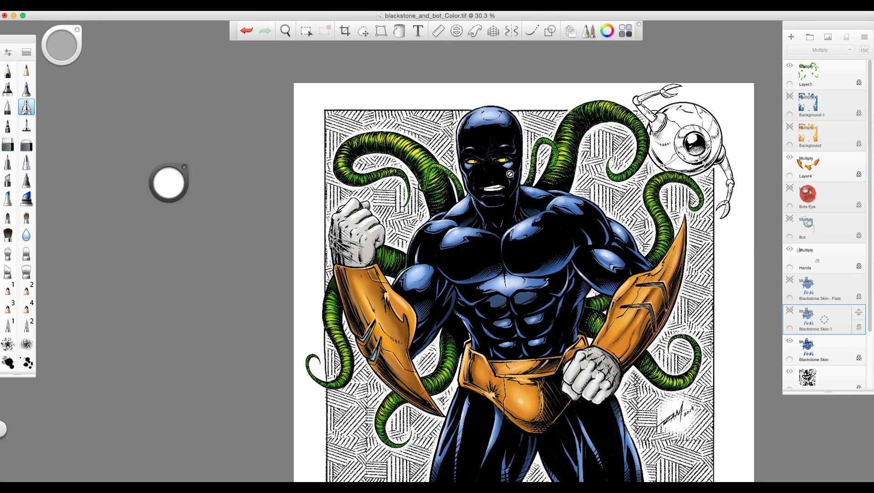
Select Layer3 and blend the yellow-green colors on the tentacle beside the hero's head with a much smaller smudge brush.
key("space")
left_click_drag(394, 136, 473, 199)
key("space")
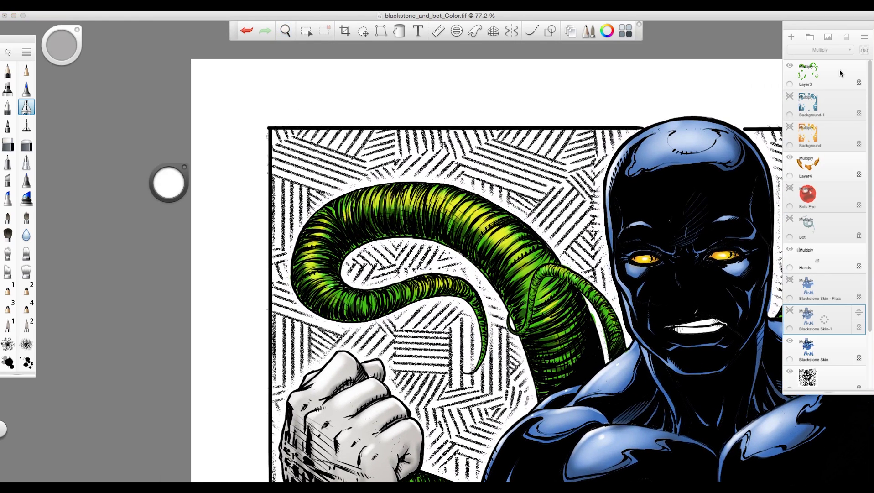
left_click(840, 73)
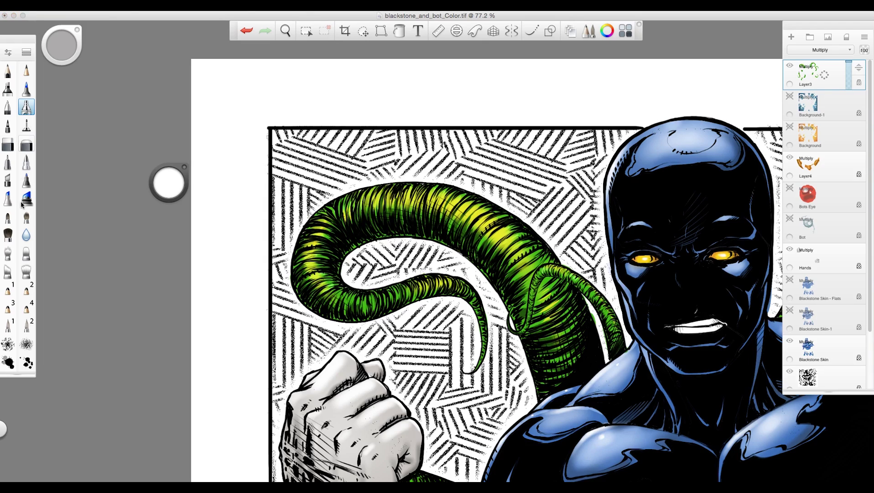
left_click(27, 272)
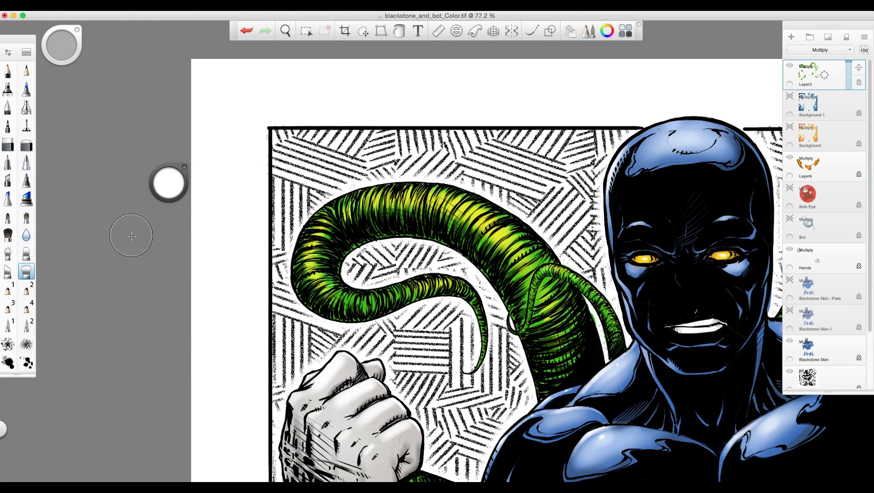
key("bracketleft")
key("bracketleft")
key("bracketleft")
key("bracketleft")
key("bracketleft")
key("bracketleft")
key("bracketleft")
key("bracketleft")
key("bracketleft")
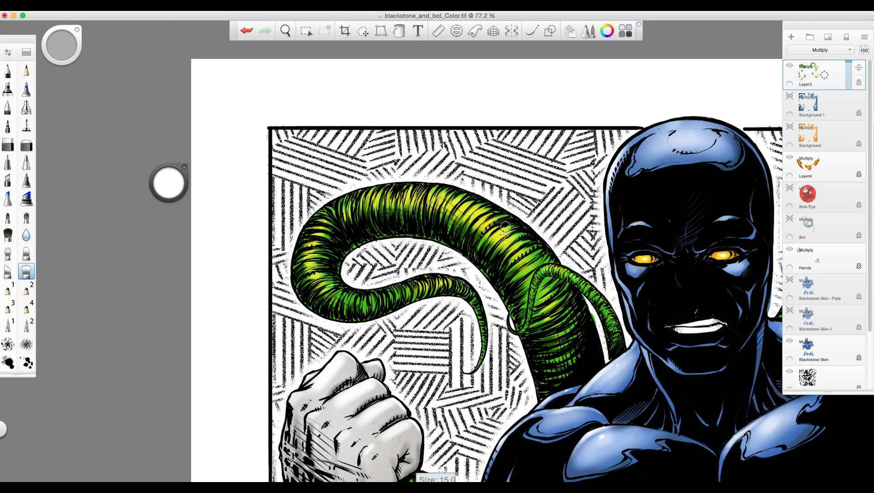
key("bracketleft")
key("bracketleft")
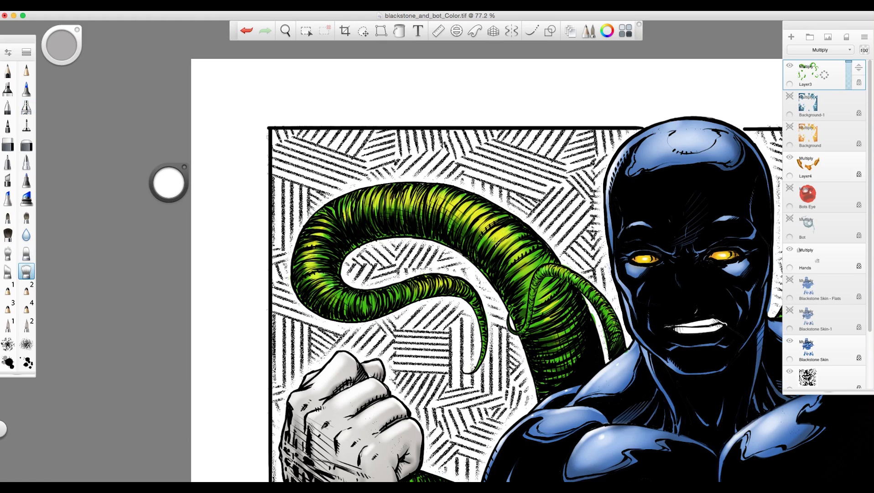
mouse_move(493, 235)
left_mouse_down()
mouse_move(494, 261)
mouse_move(515, 269)
left_mouse_up()
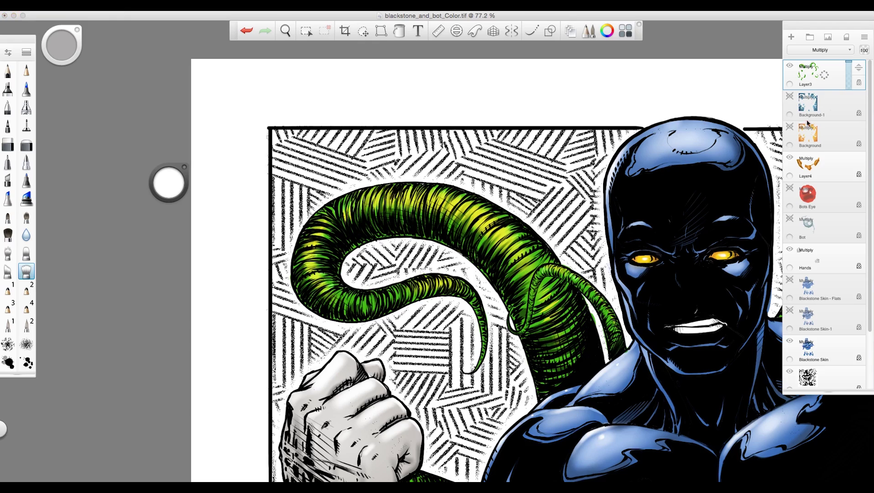
Sample the tentacle's green, darken it, and airbrush shadows over the lower tentacle and its edges with an enlarged brush.
left_click(26, 108)
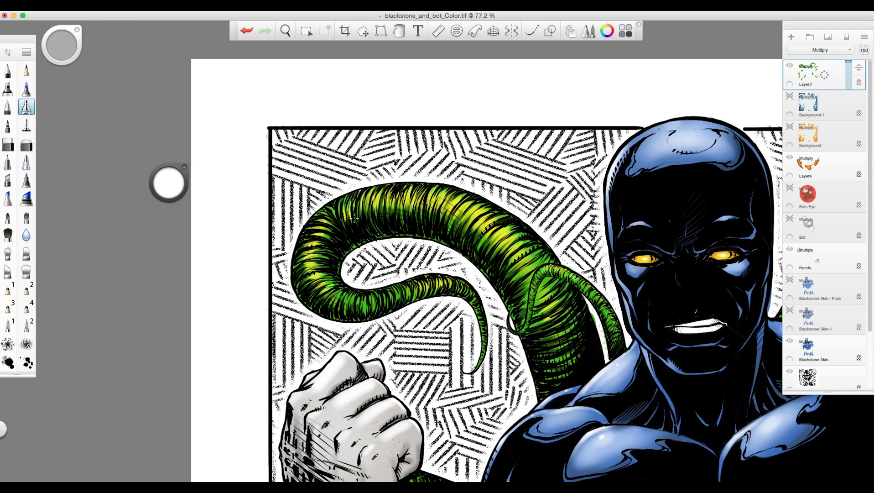
key("bracketright")
key("bracketright")
key("bracketright")
key("bracketright")
key("bracketright")
key("bracketright")
key("bracketright")
key("bracketright")
key("alt")
left_click(489, 245, "alt")
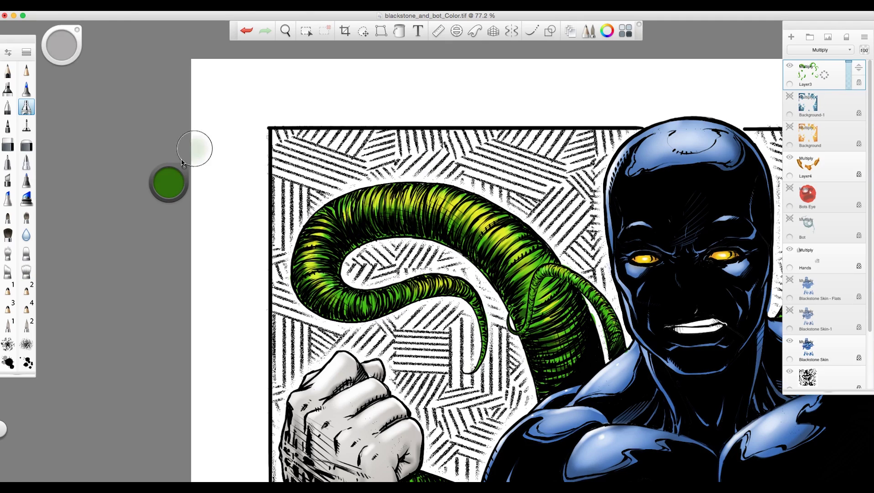
left_click_drag(169, 179, 175, 219)
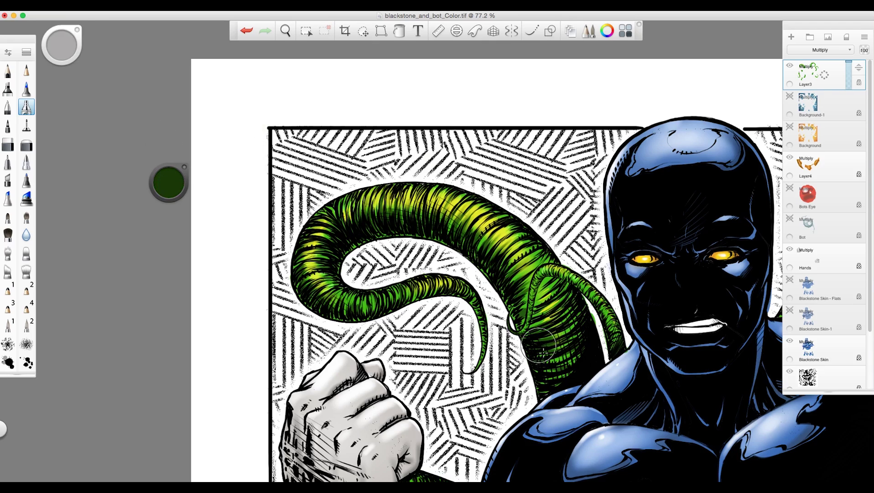
mouse_move(543, 312)
left_mouse_down()
mouse_move(521, 294)
mouse_move(544, 278)
mouse_move(514, 283)
mouse_move(487, 241)
mouse_move(521, 240)
mouse_move(498, 220)
mouse_move(543, 255)
left_mouse_up()
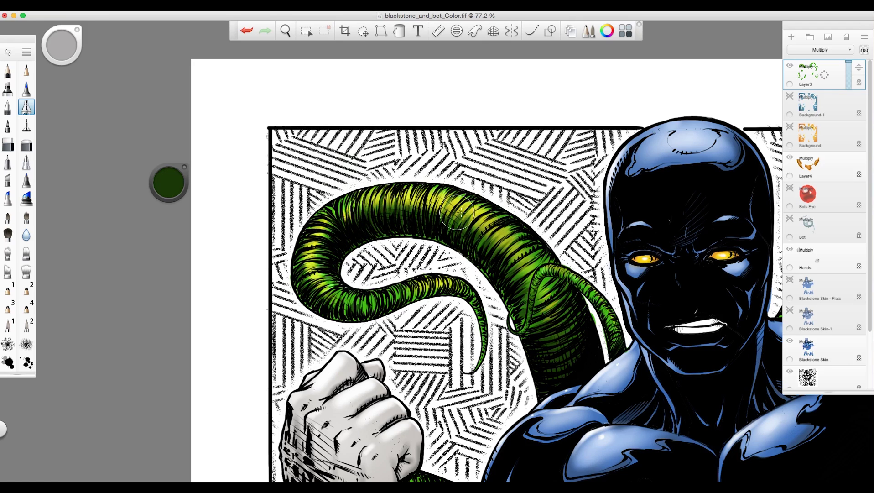
Airbrush fine highlights along the tentacle's upper curve with a reduced brush, using the tentacle's sampled yellow and the paper's white.
left_click(431, 197, "alt")
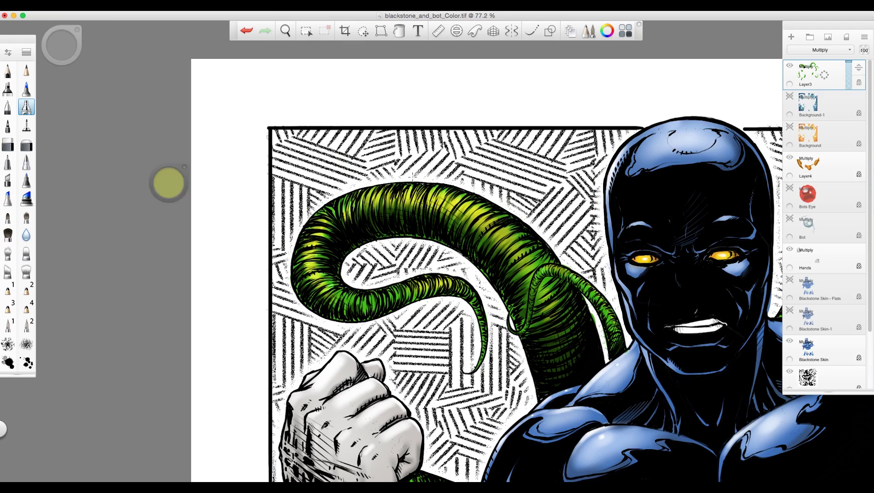
left_click(431, 197, "alt")
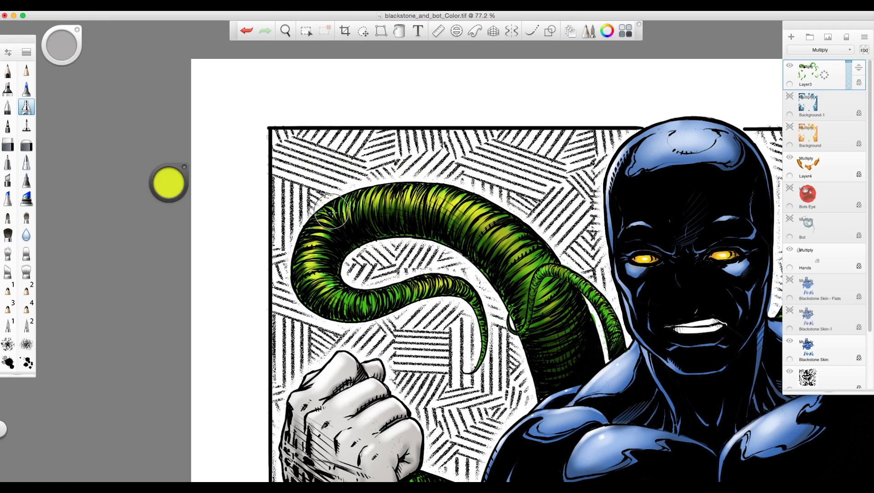
key("bracketleft")
key("bracketleft")
key("bracketleft")
key("bracketleft")
key("bracketleft")
key("bracketleft")
key("bracketleft")
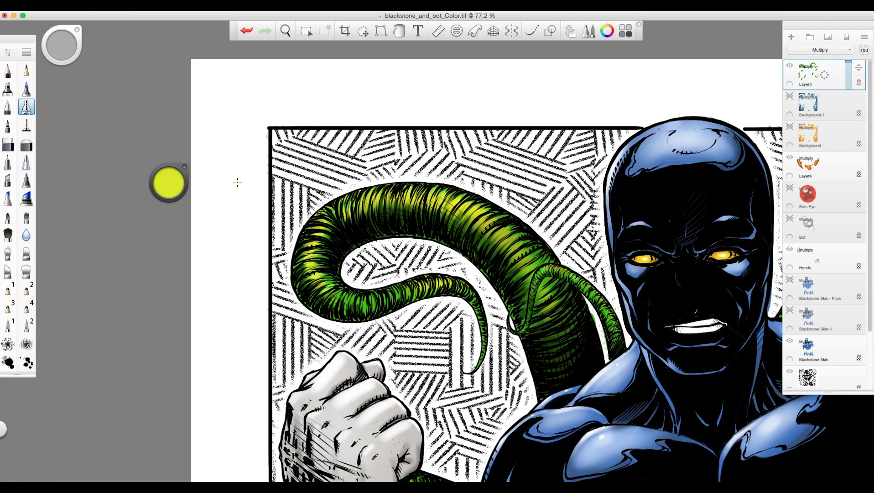
left_click(238, 179, "alt")
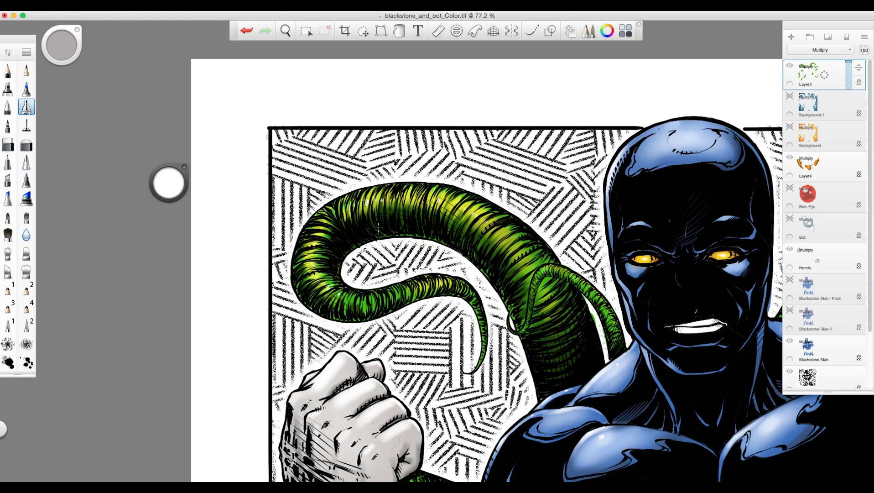
Show the Bots Eye and Bot layers to add the robot's red eye and metallic body coloring.
key("space")
mouse_move(375, 222)
left_mouse_down()
mouse_move(300, 218)
mouse_move(312, 243)
mouse_move(233, 197)
mouse_move(236, 183)
mouse_move(312, 219)
mouse_move(302, 231)
mouse_move(321, 239)
left_mouse_up()
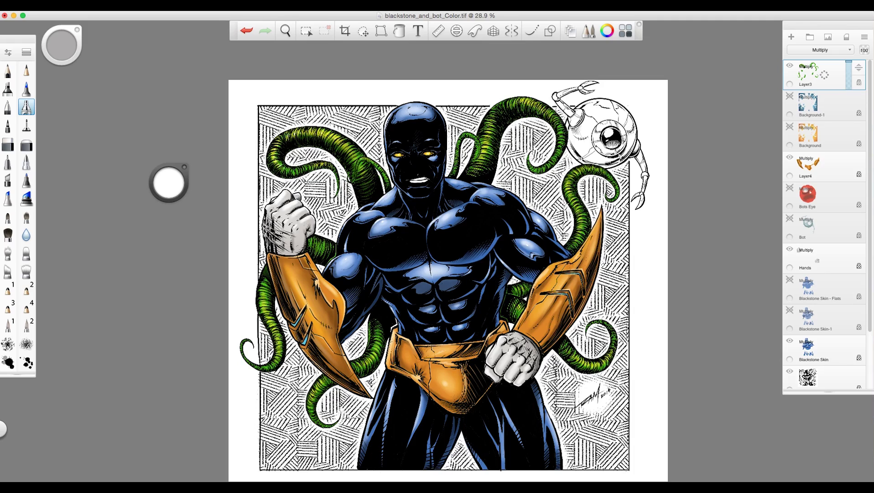
left_click(790, 187)
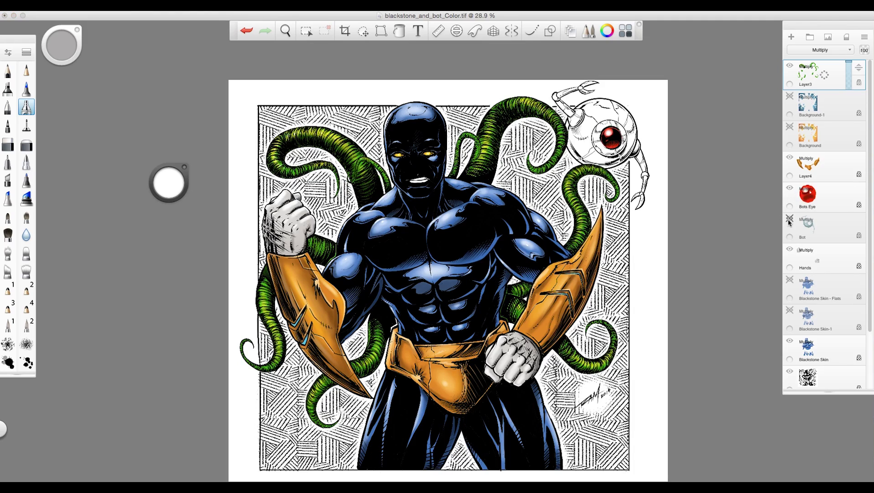
left_click(789, 222)
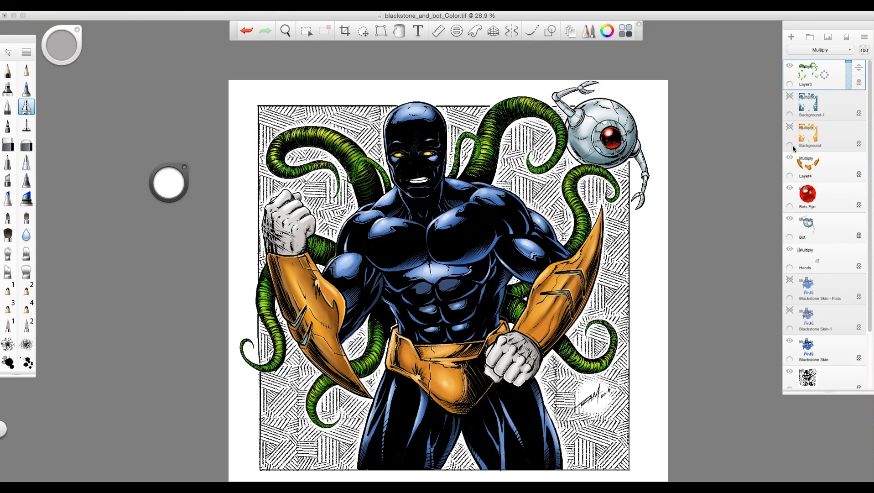
Preview the orange Background layer, and replace it with the blue Background-1 layer.
left_click(790, 126)
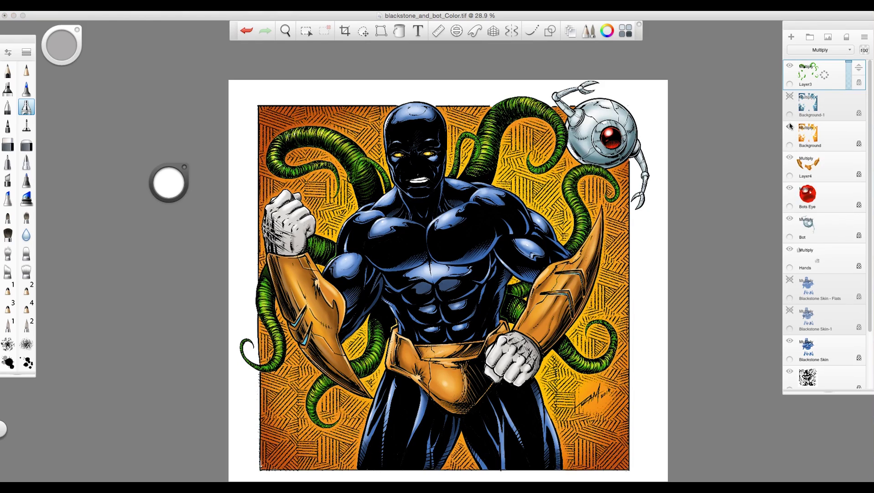
left_click(789, 127)
left_click(790, 96)
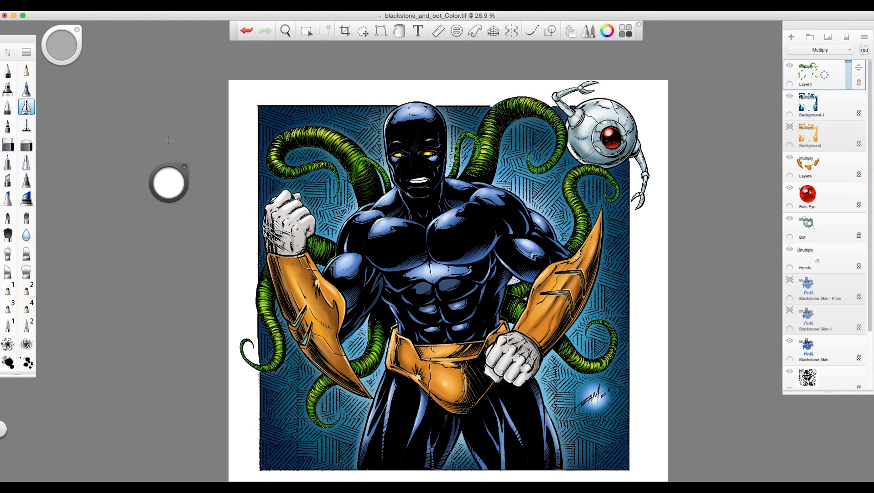
Move the color puck next to the brush puck and center the finished artwork for a full view.
left_click_drag(168, 183, 125, 48)
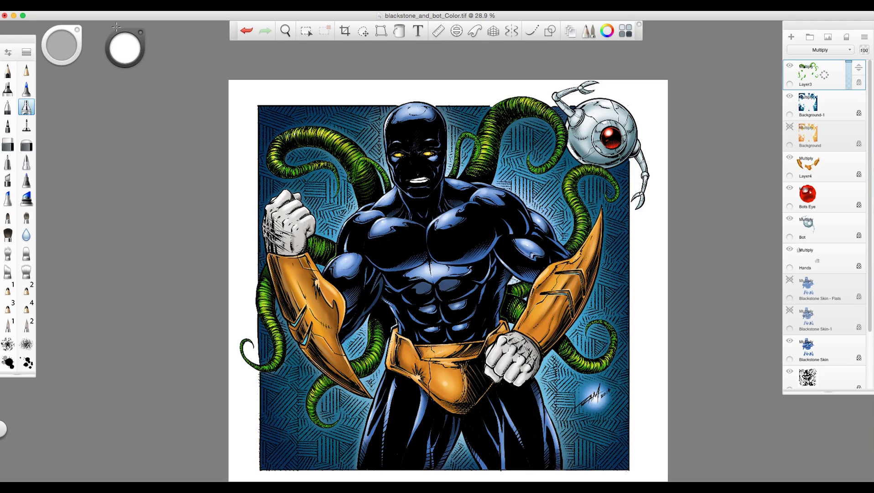
key("space")
left_click_drag(274, 201, 274, 183)
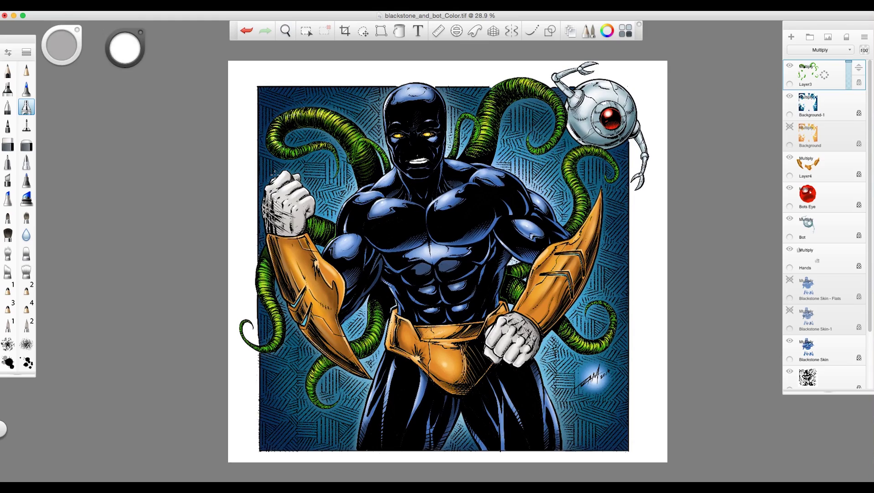